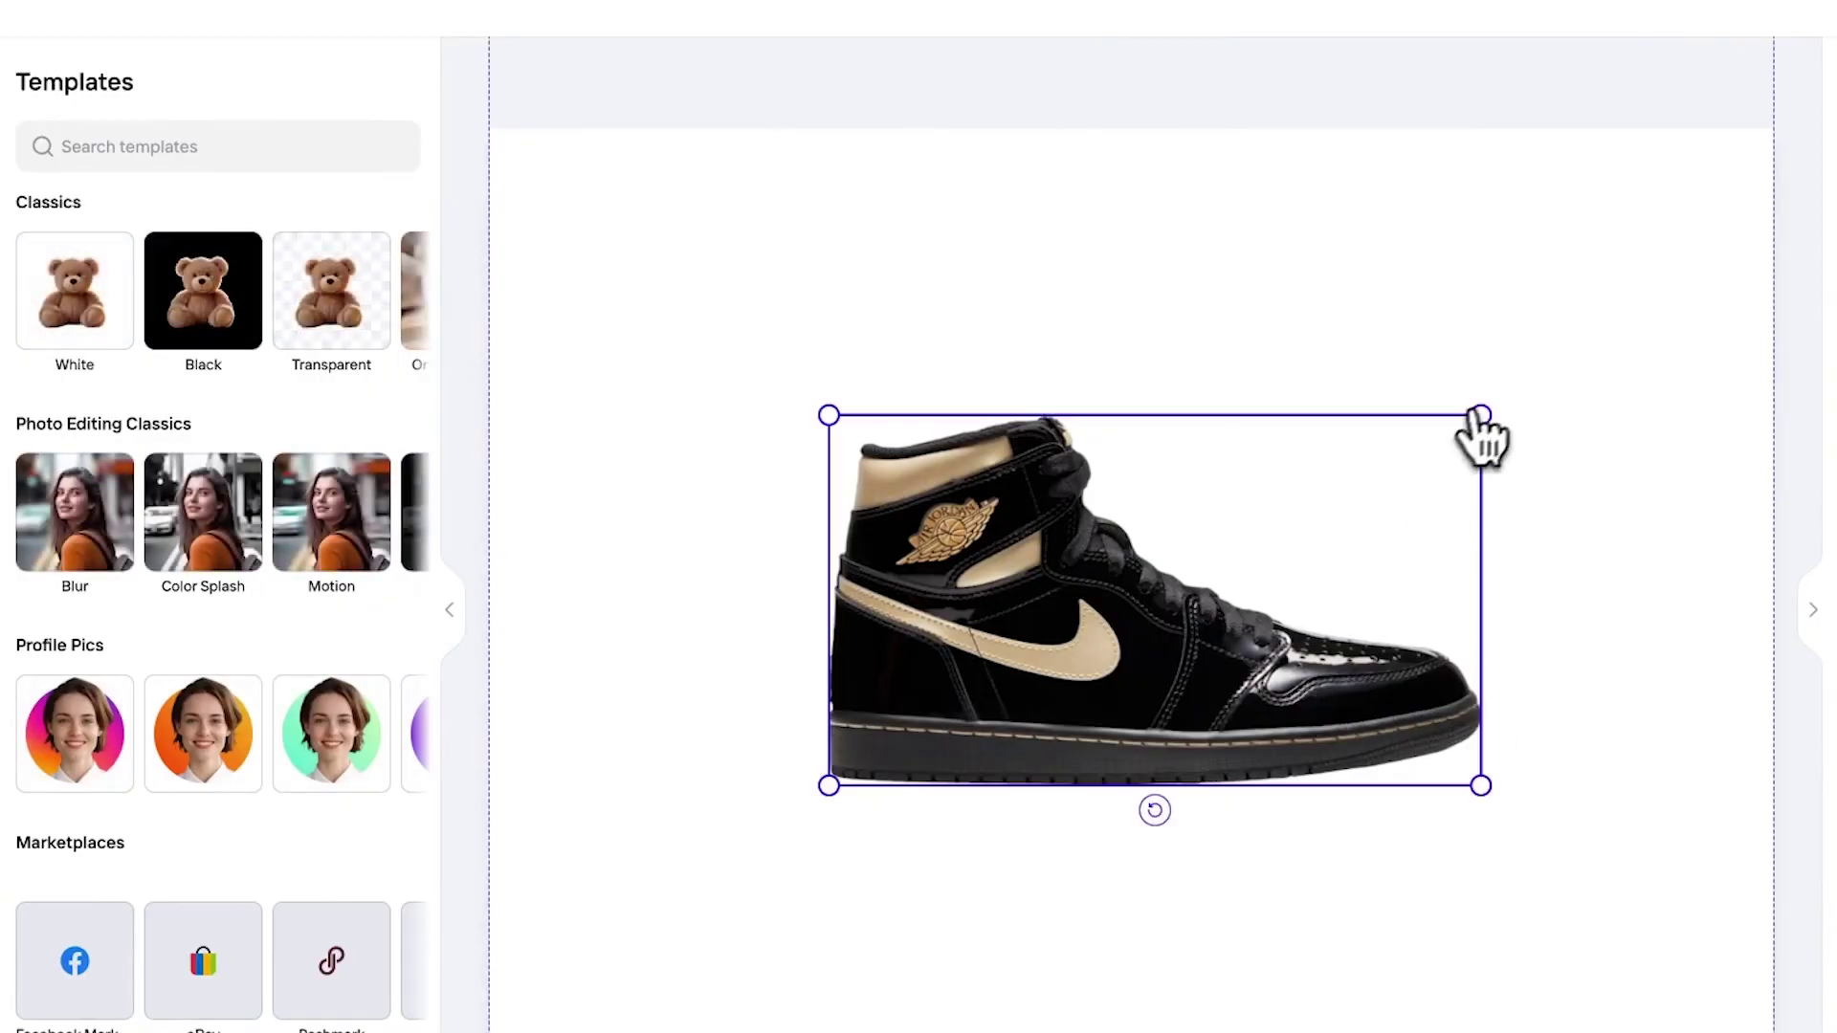
Step: Shrink the sneaker and place it on the AI wooden-table background with a grassy field
drag(1478, 414, 1280, 560)
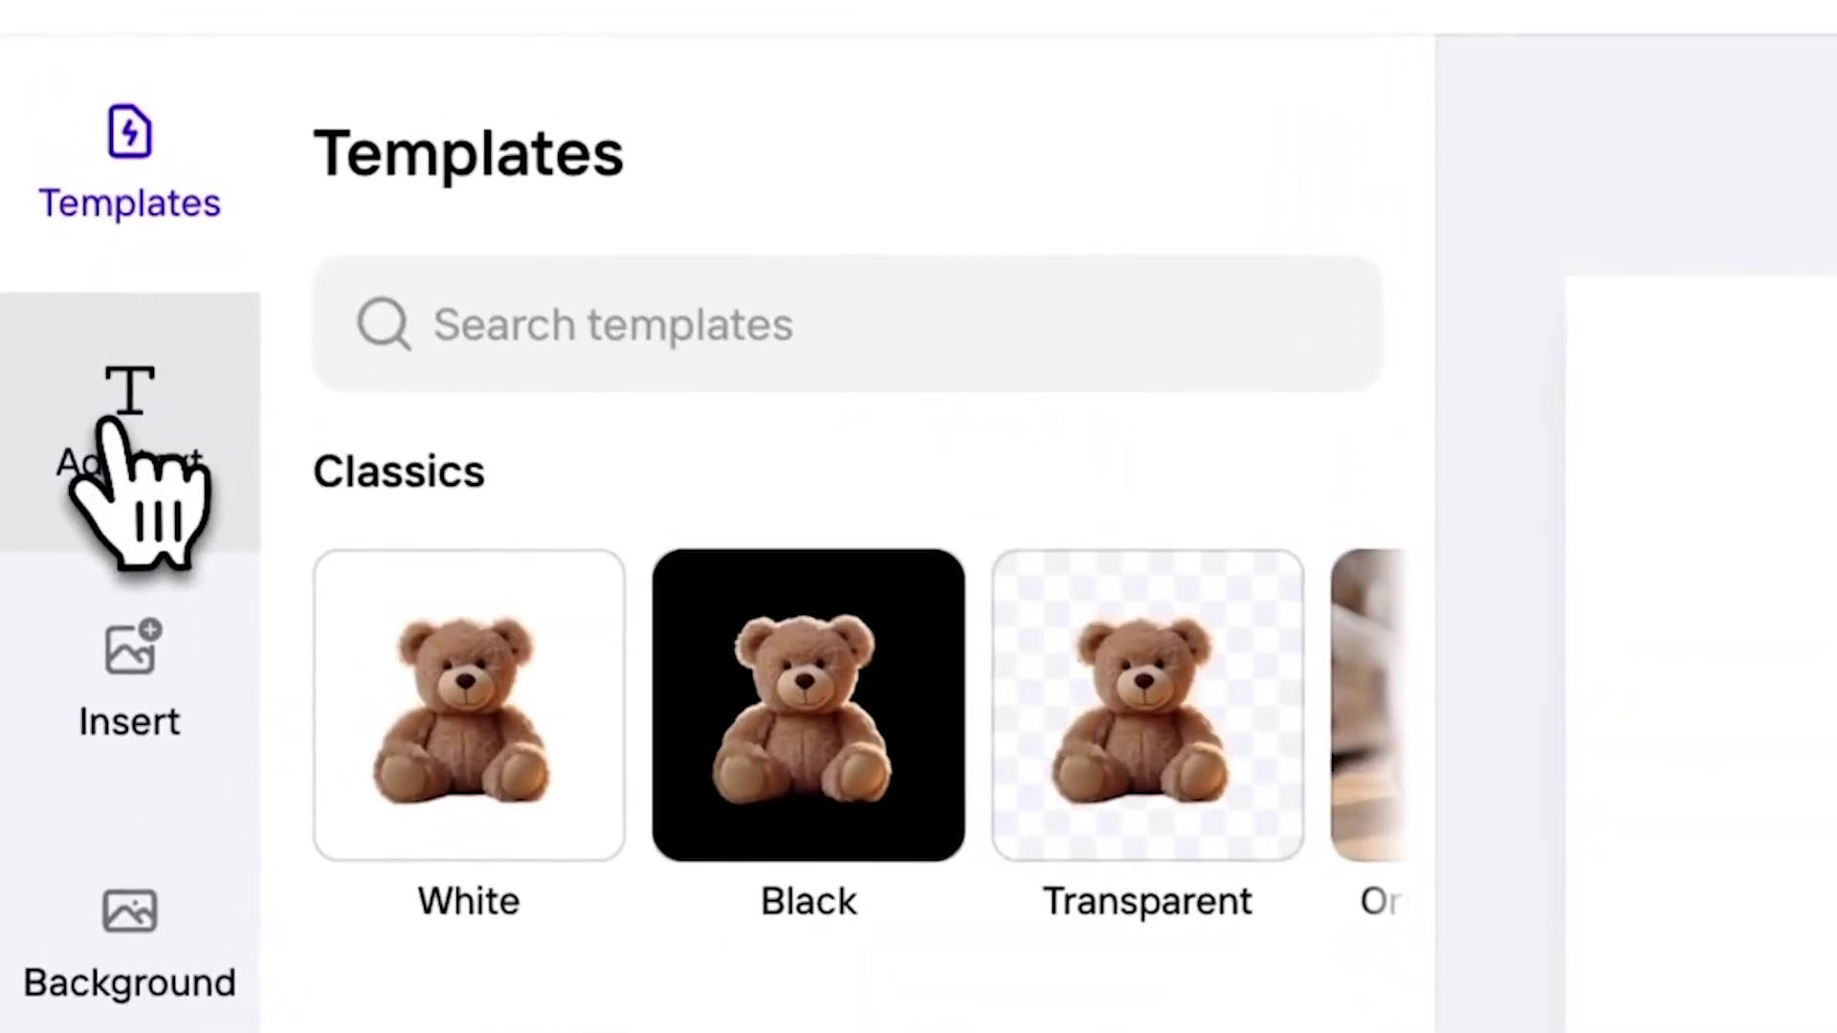
click(117, 435)
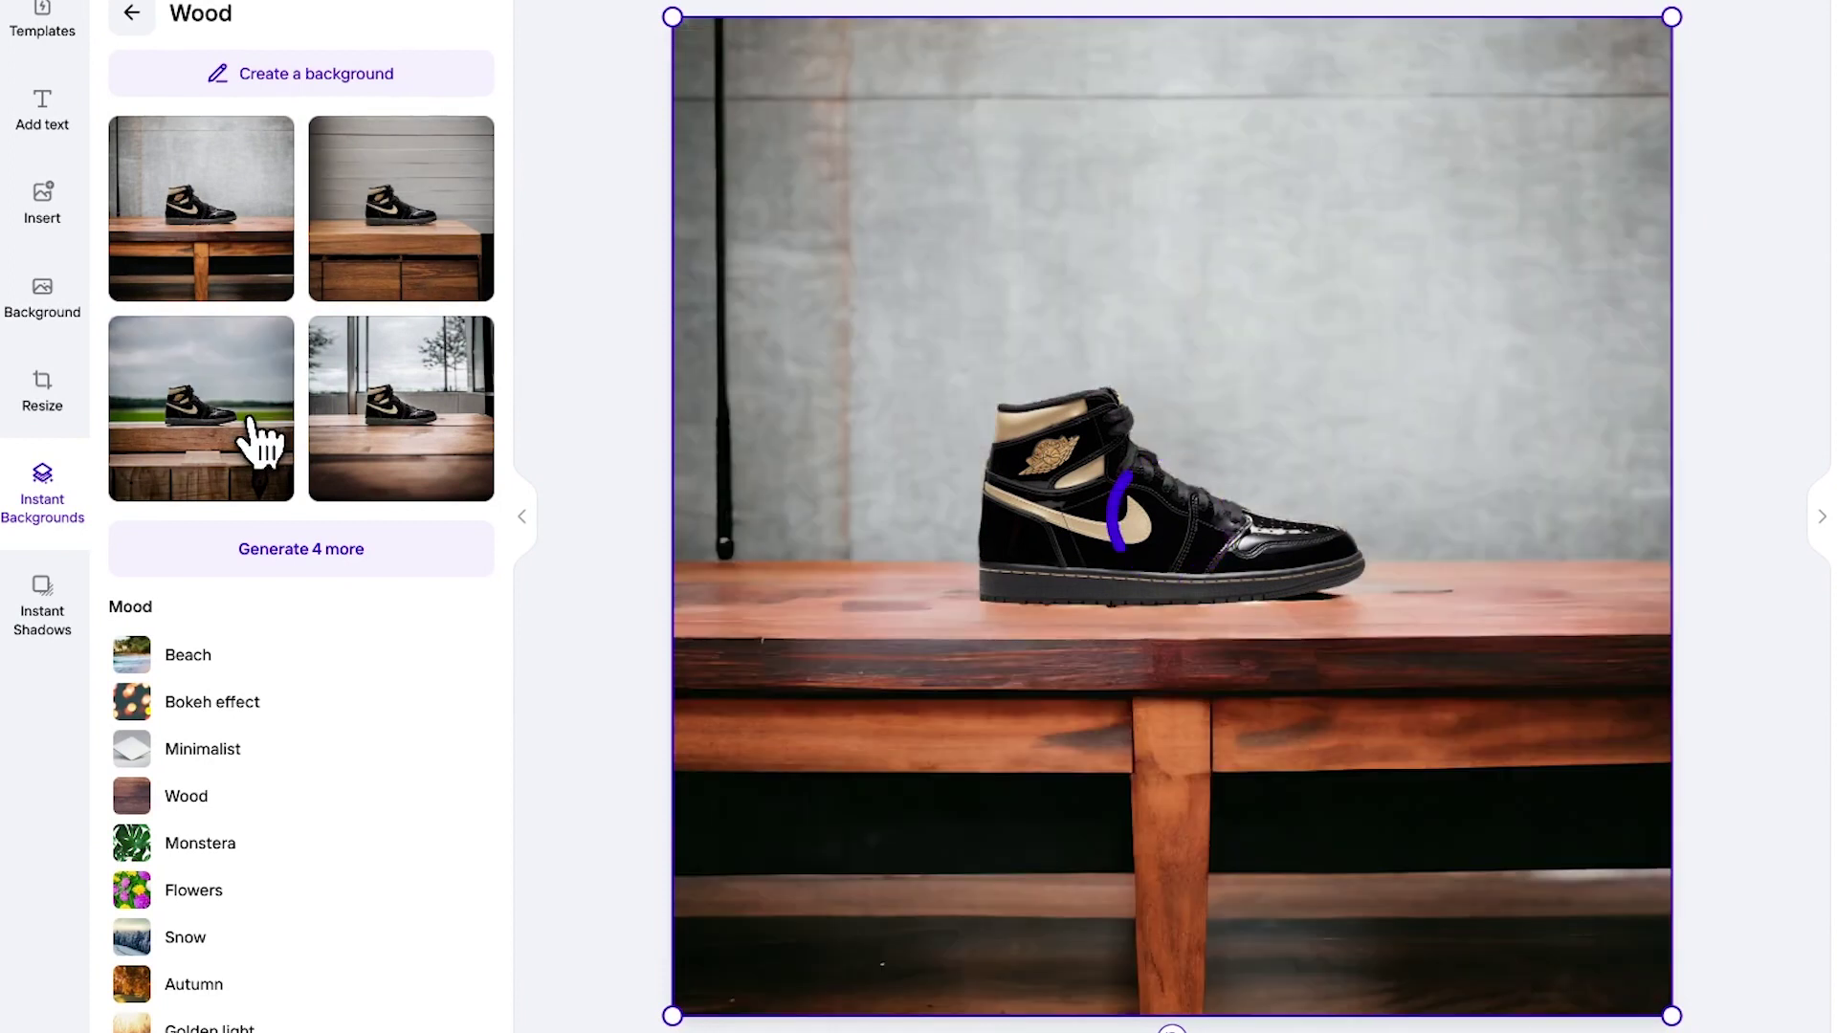
click(259, 440)
click(316, 719)
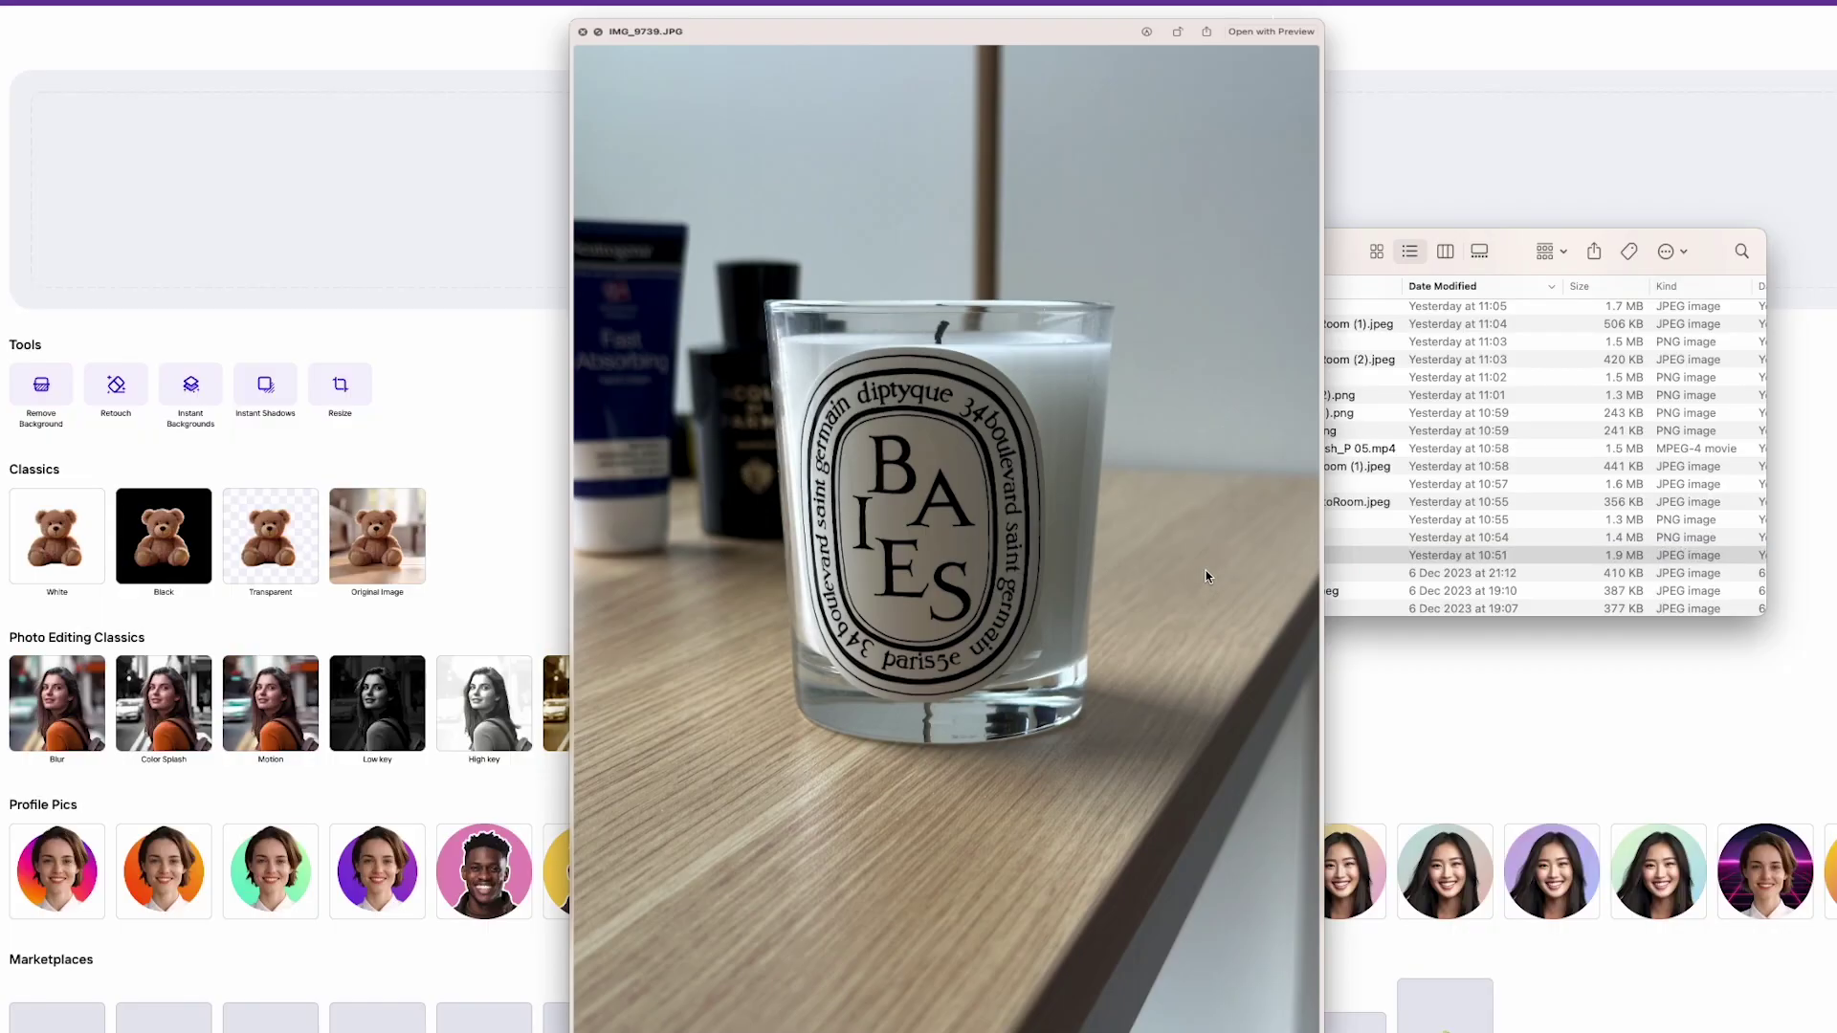
Step: Import the candle photo, set the canvas to the 1280 × 720 Youtube Cover preset, and select the candle
drag(1147, 583, 681, 177)
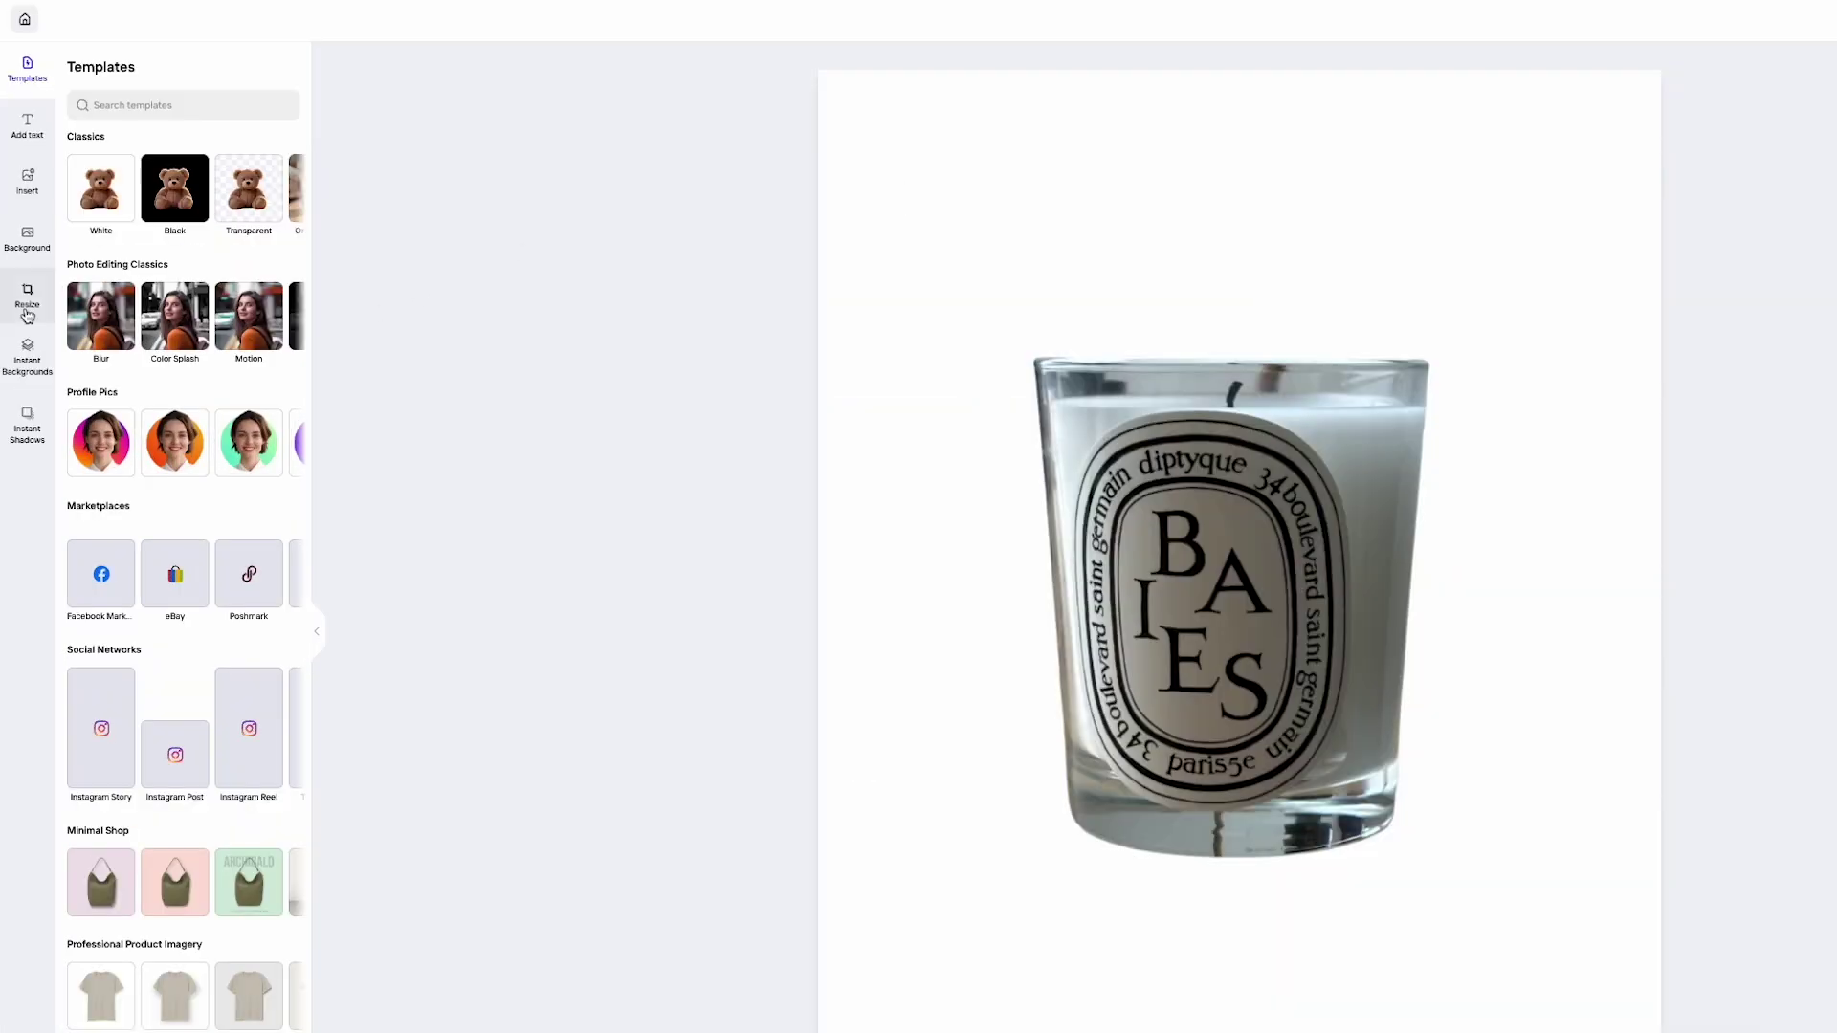
click(28, 313)
click(123, 287)
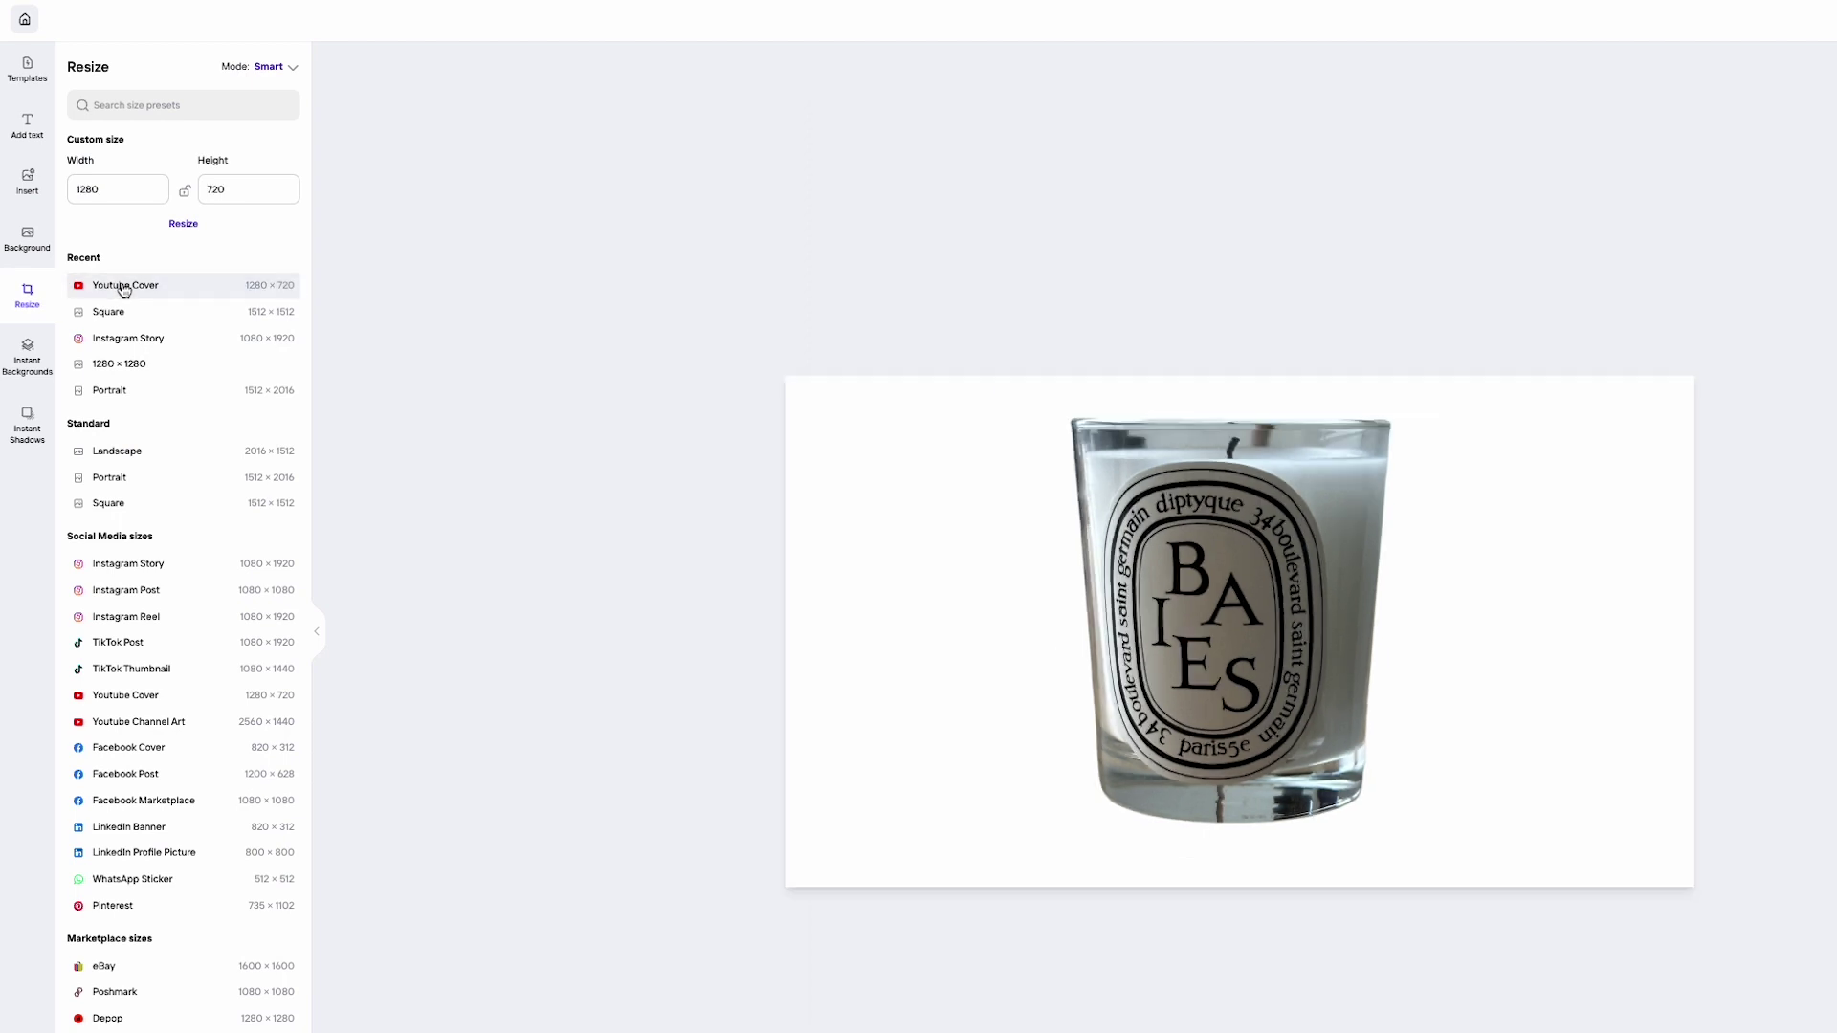
click(1199, 577)
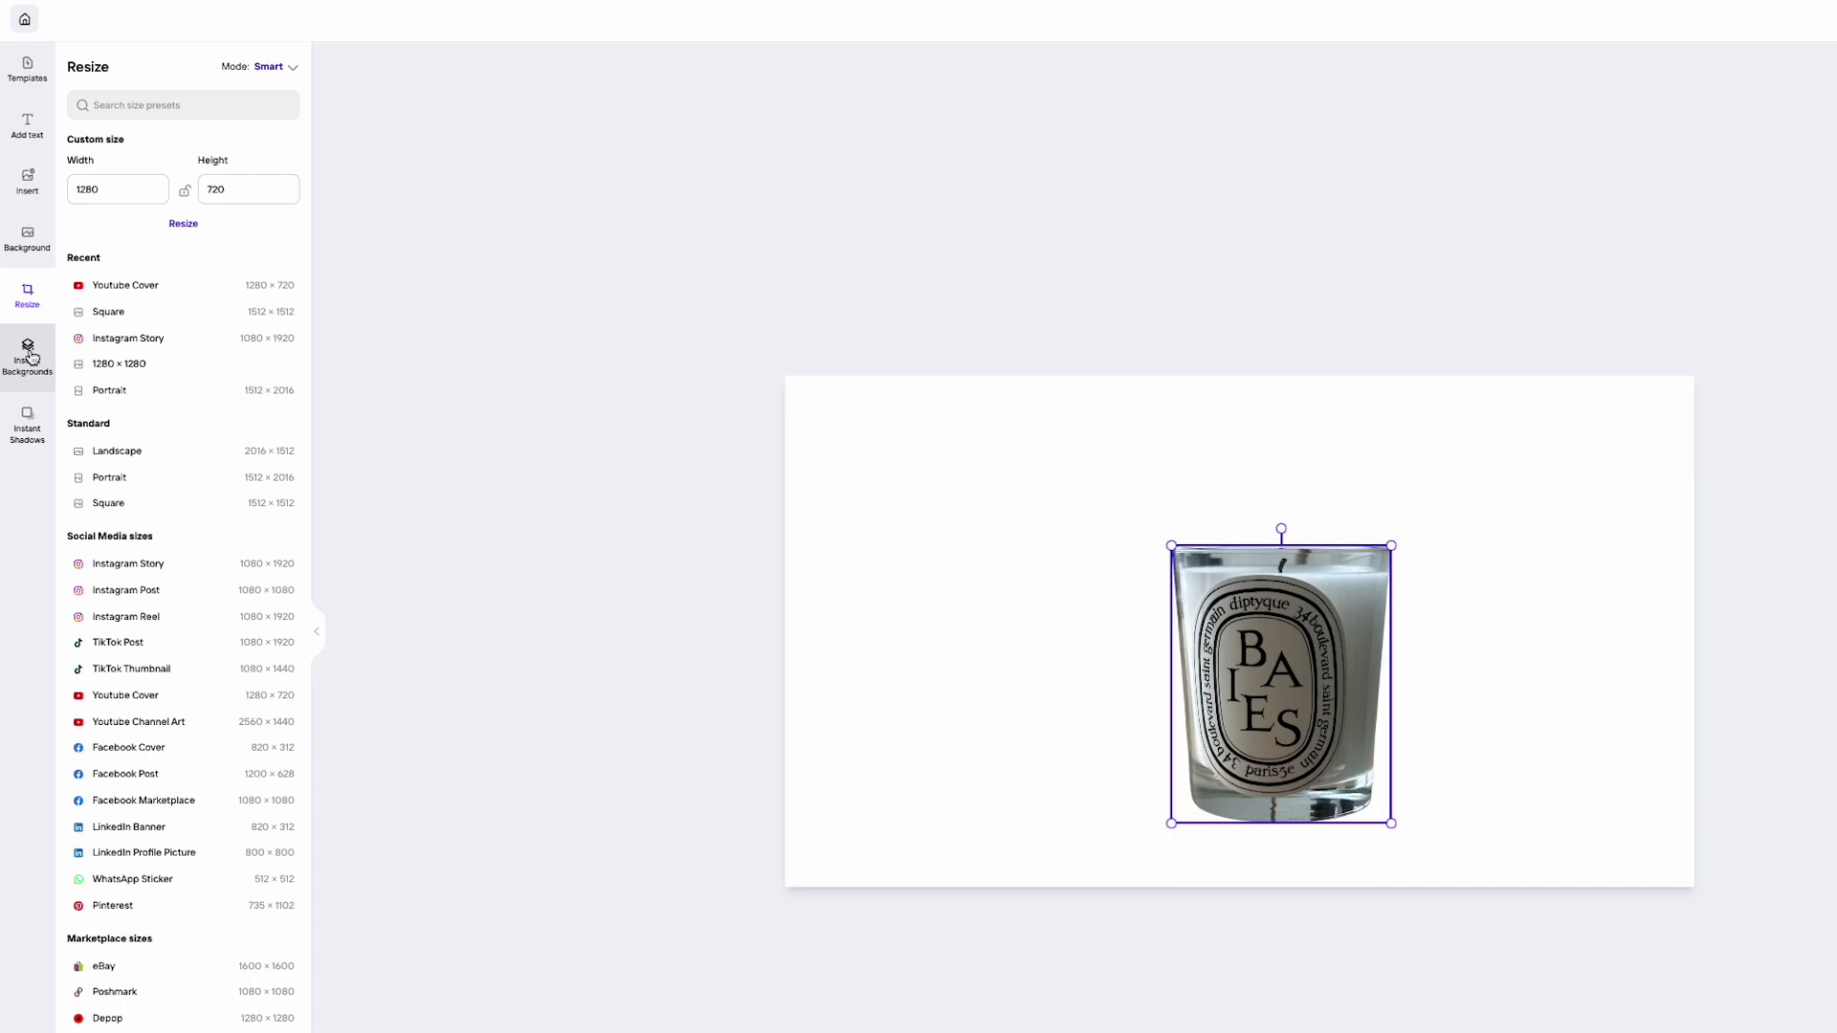
Step: Apply the suggested dark-shelf Instant Background behind the candle
click(31, 357)
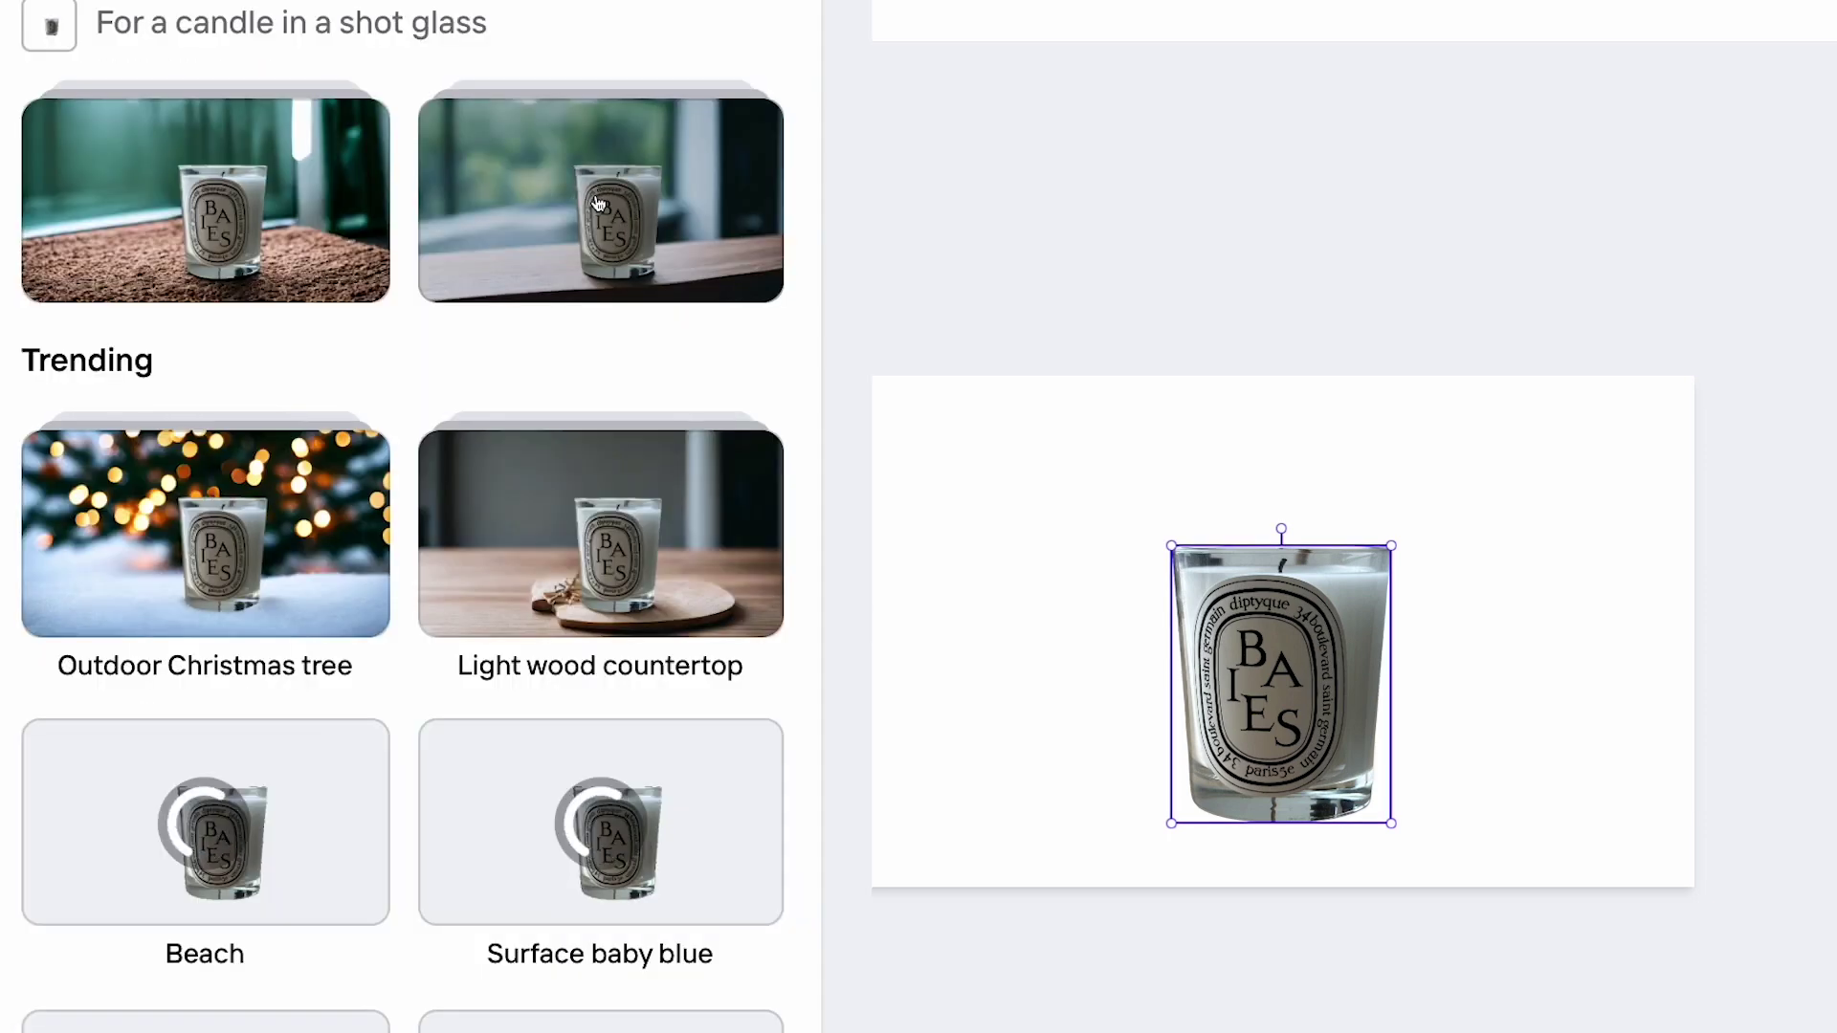
click(665, 237)
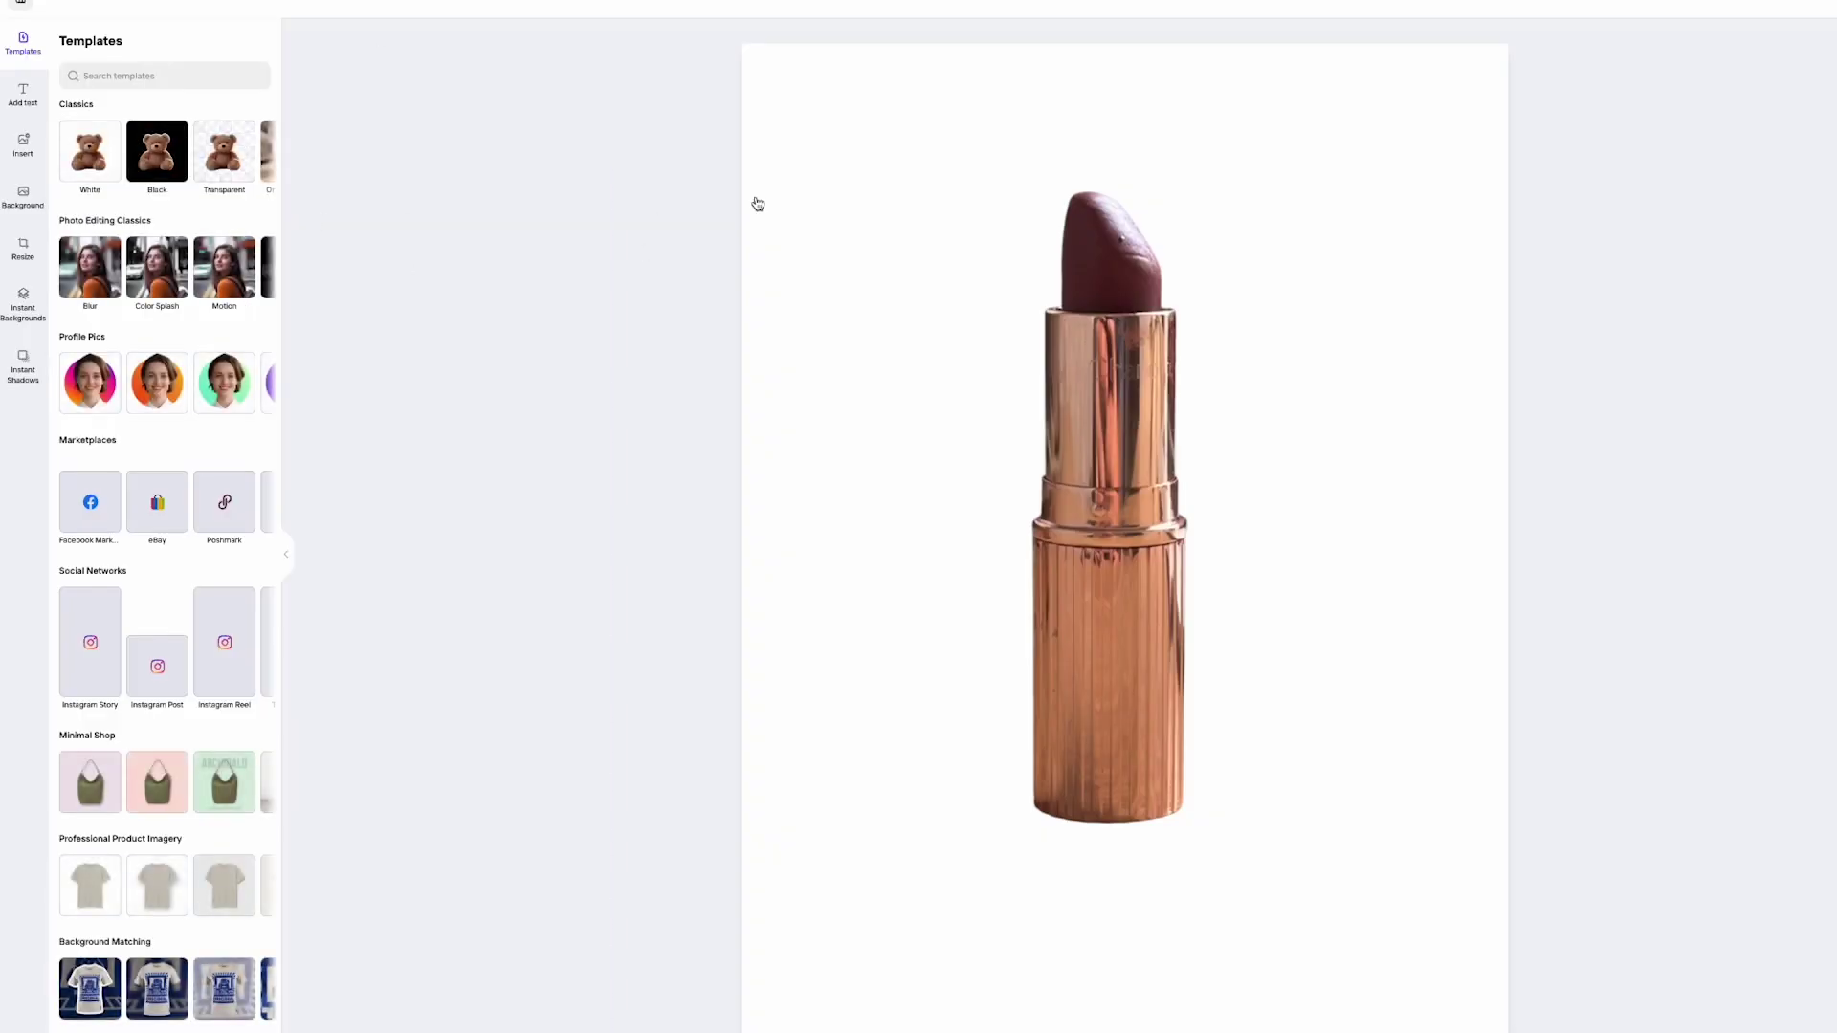
Step: Resize the lipstick canvas to 1280 × 720 and apply a Volcano-style AI background
click(25, 251)
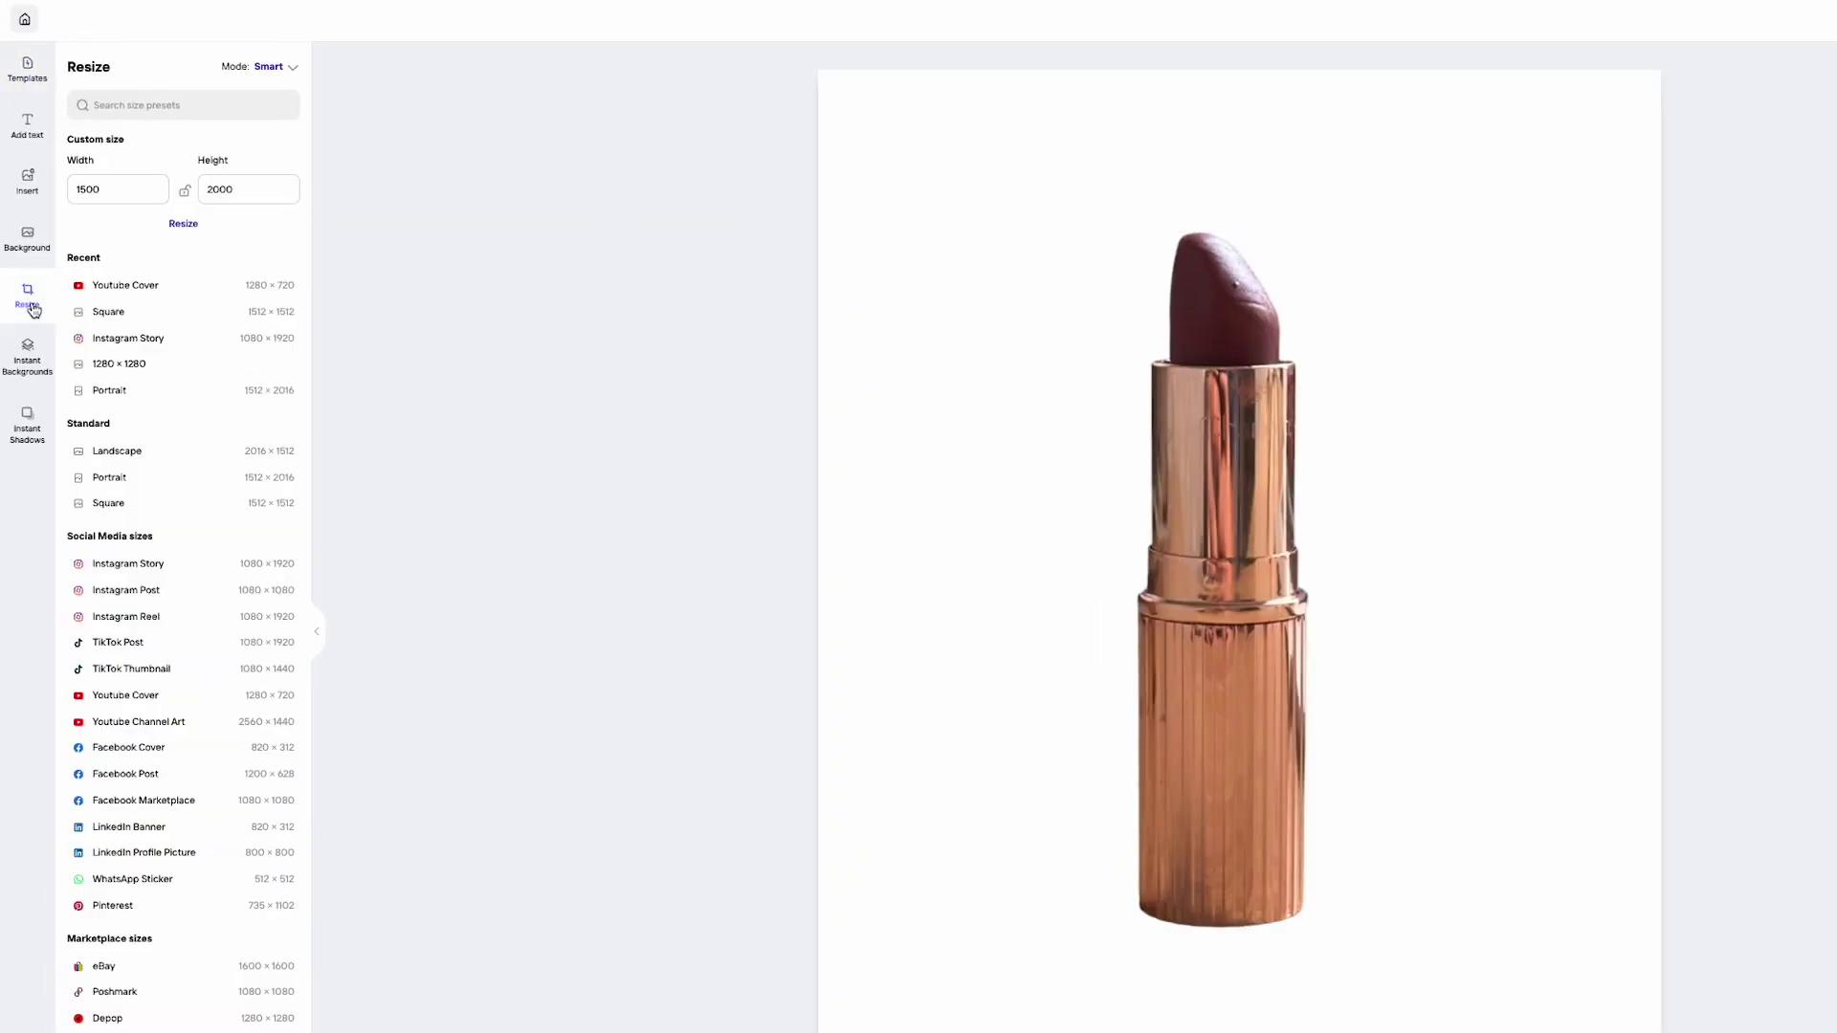
click(167, 287)
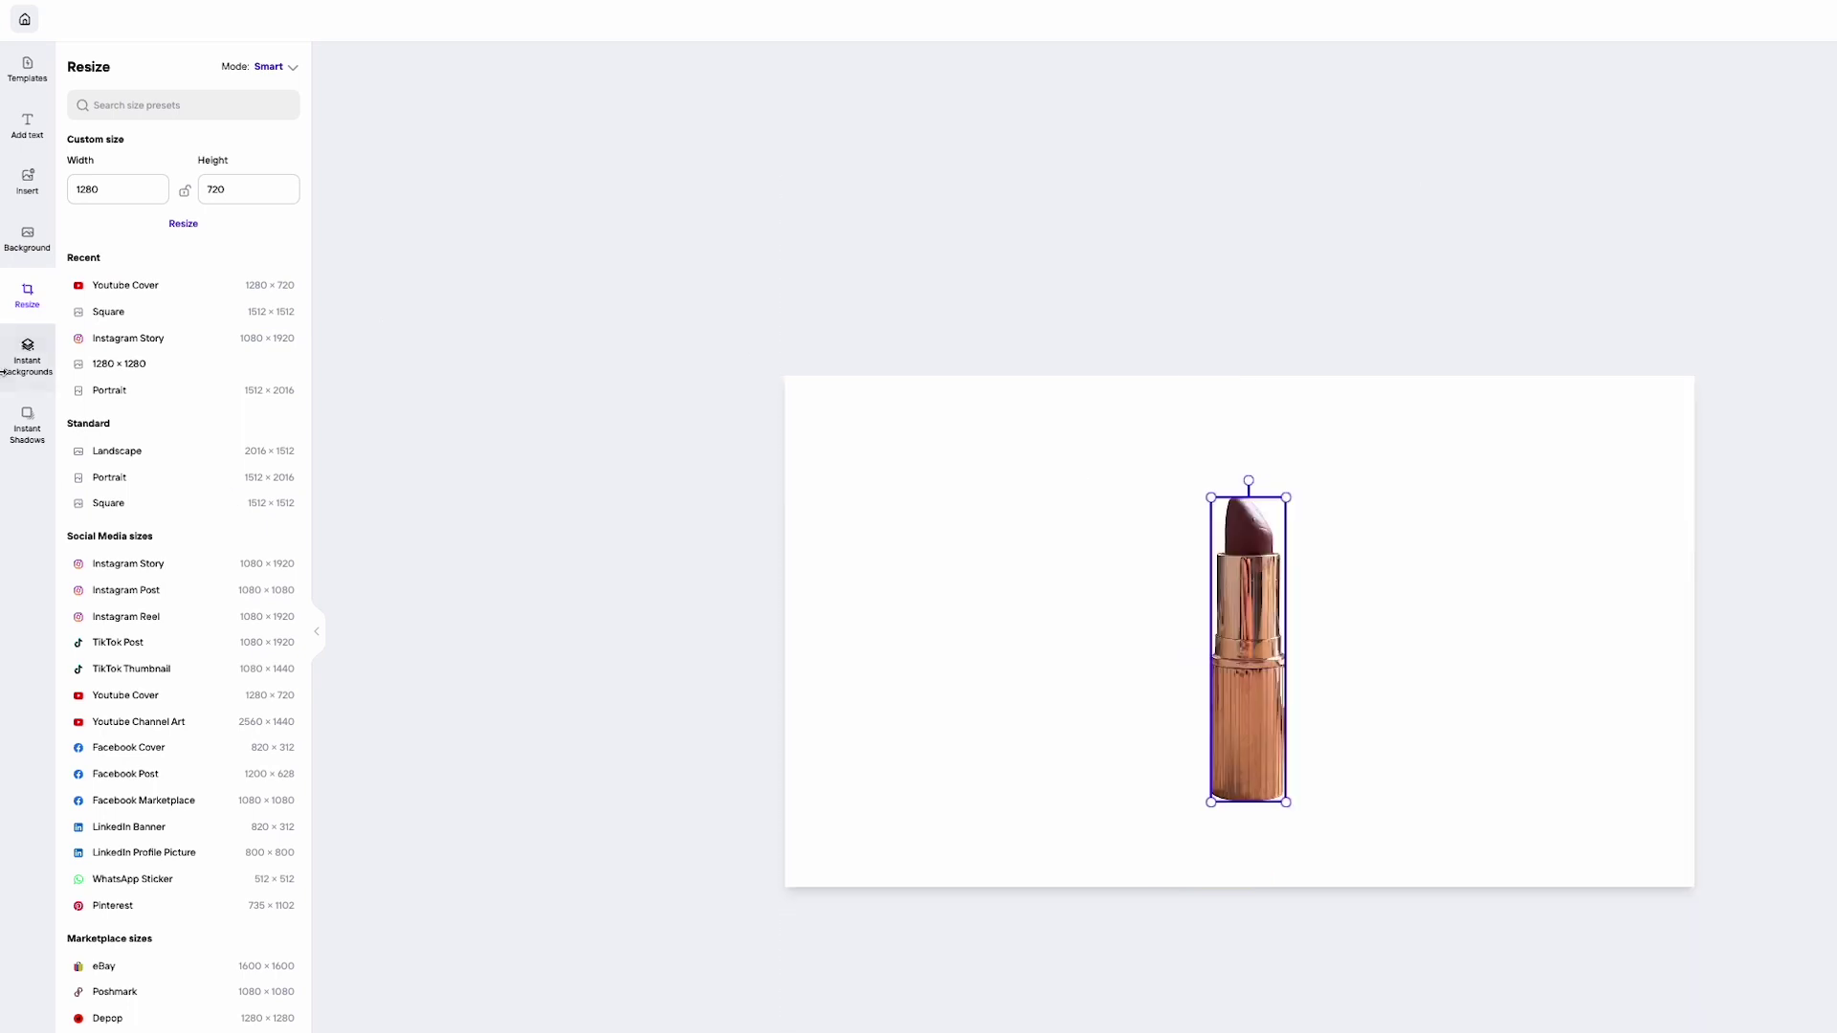
click(27, 353)
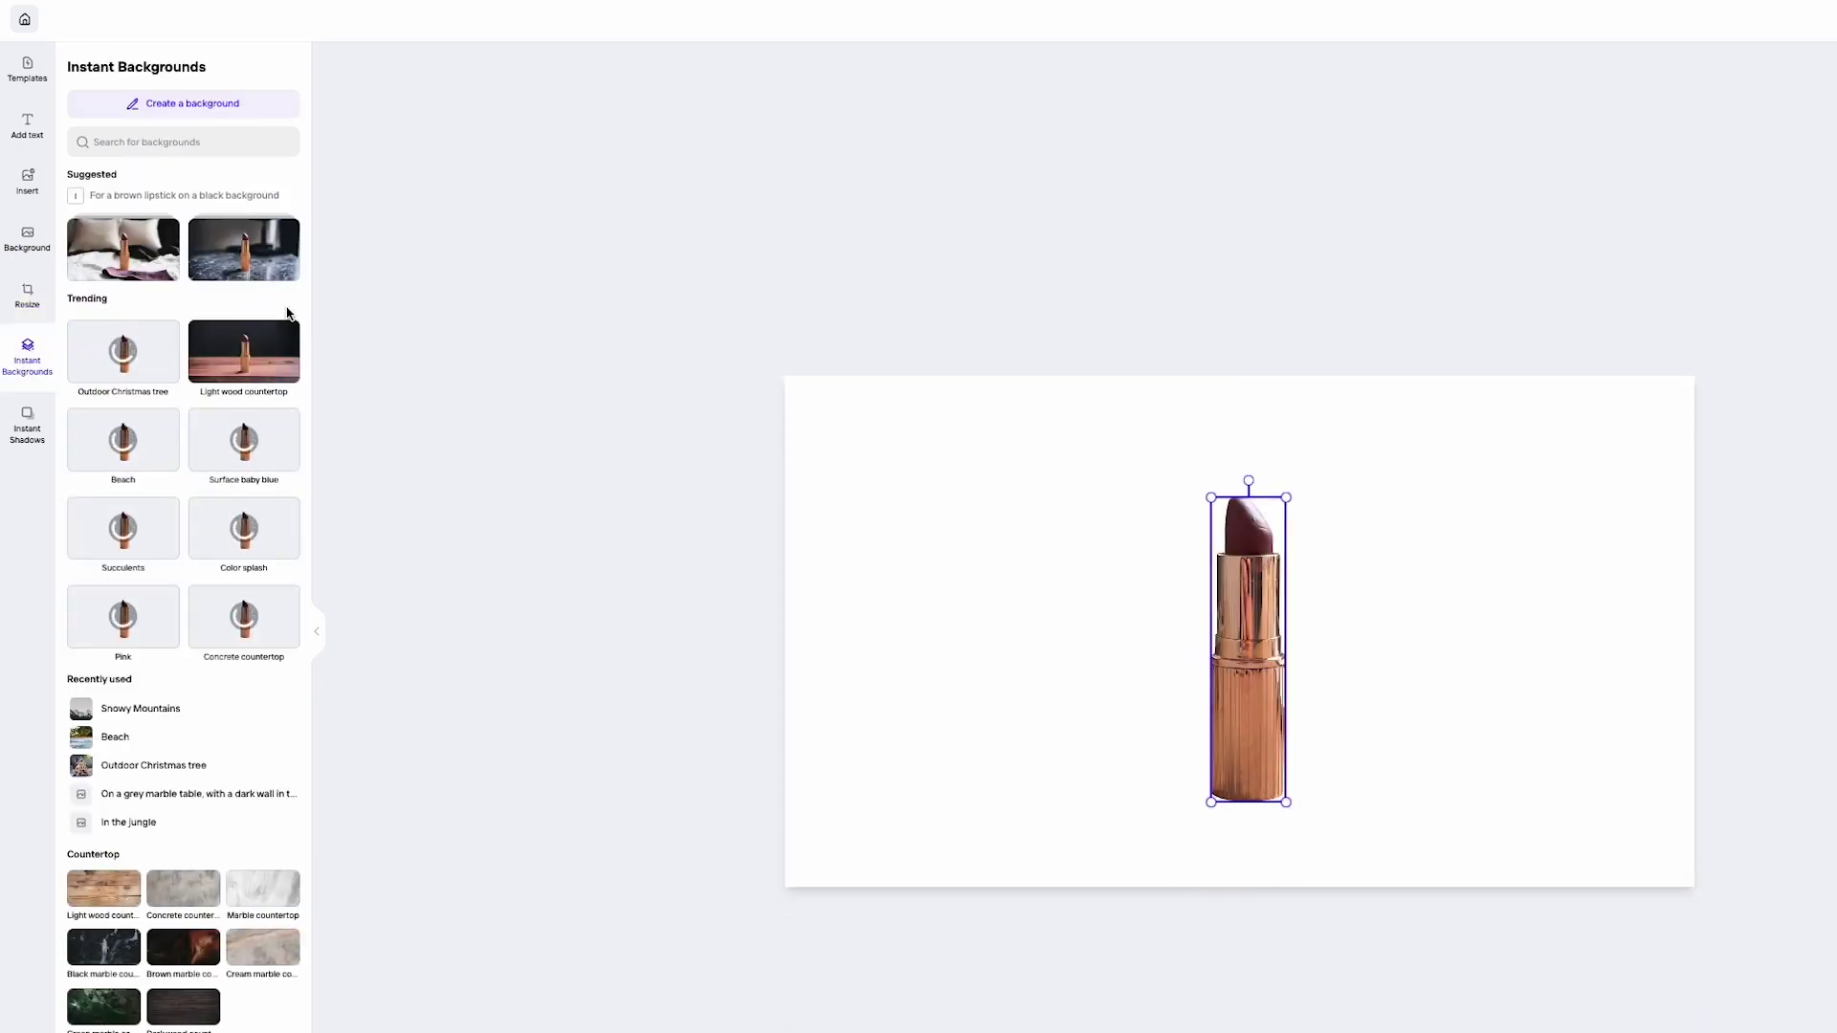
scroll(158, 437, down, 20)
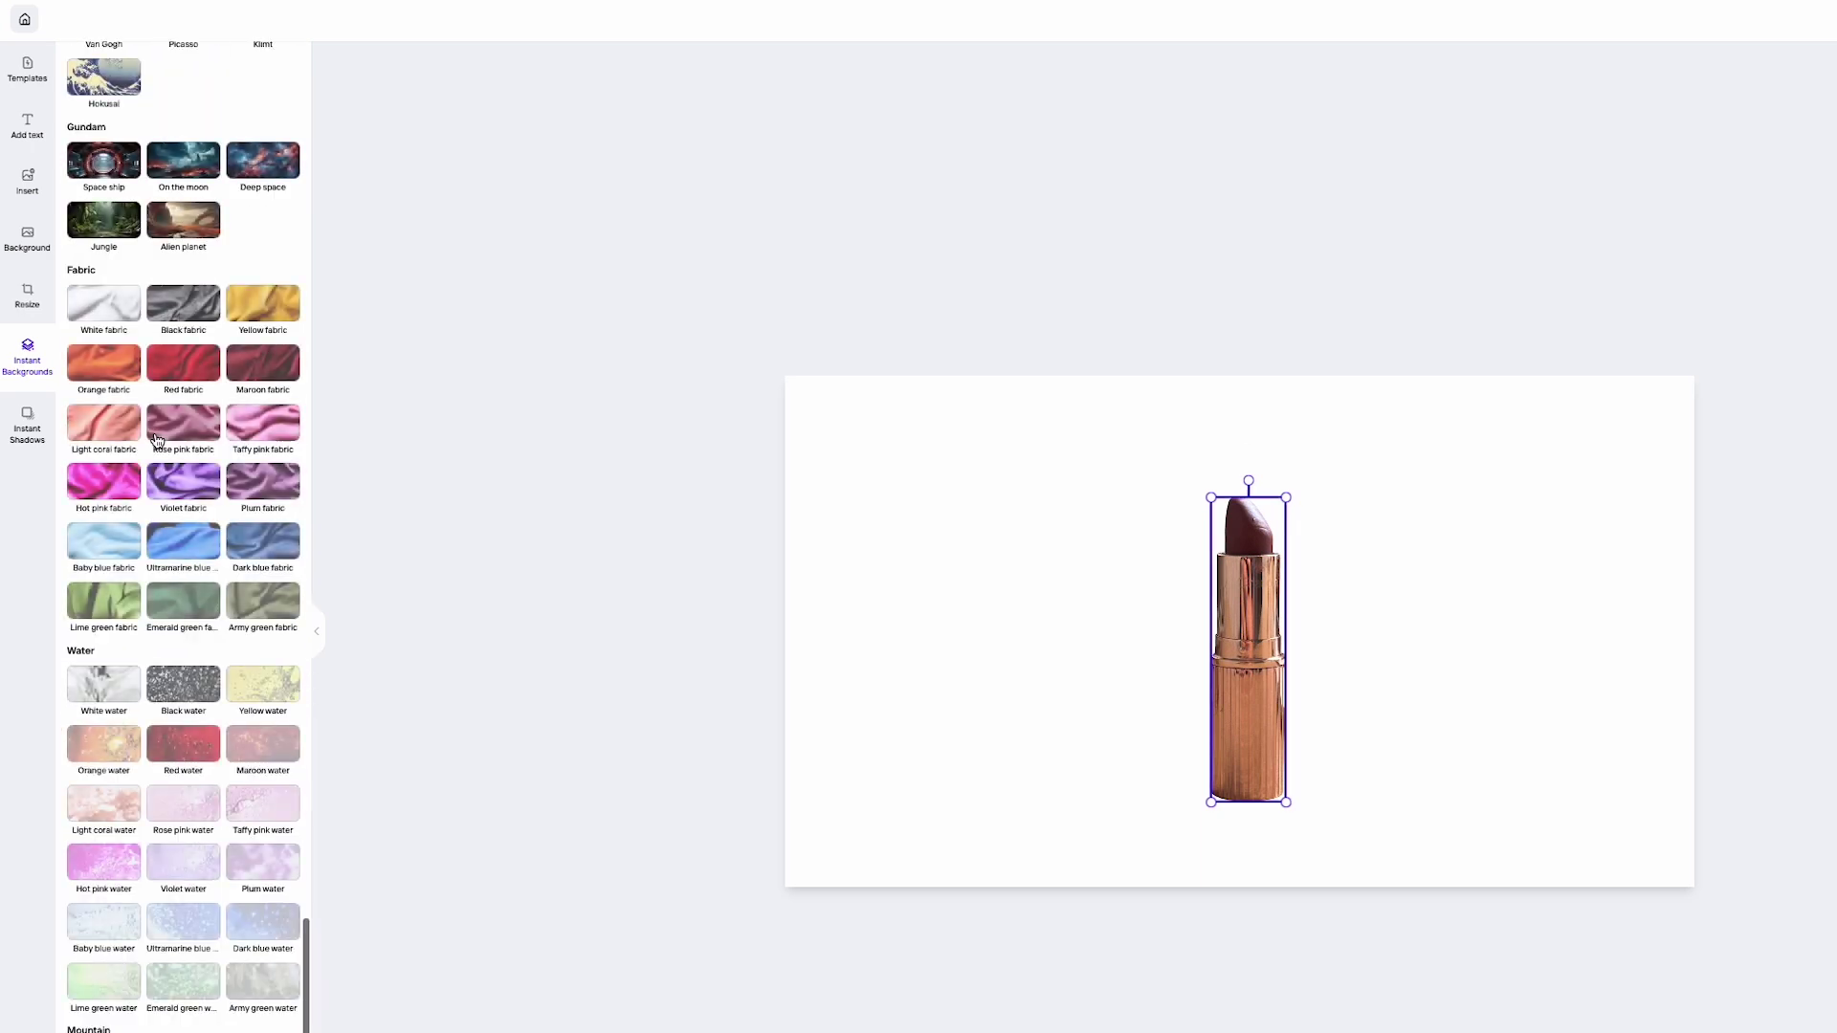
click(118, 383)
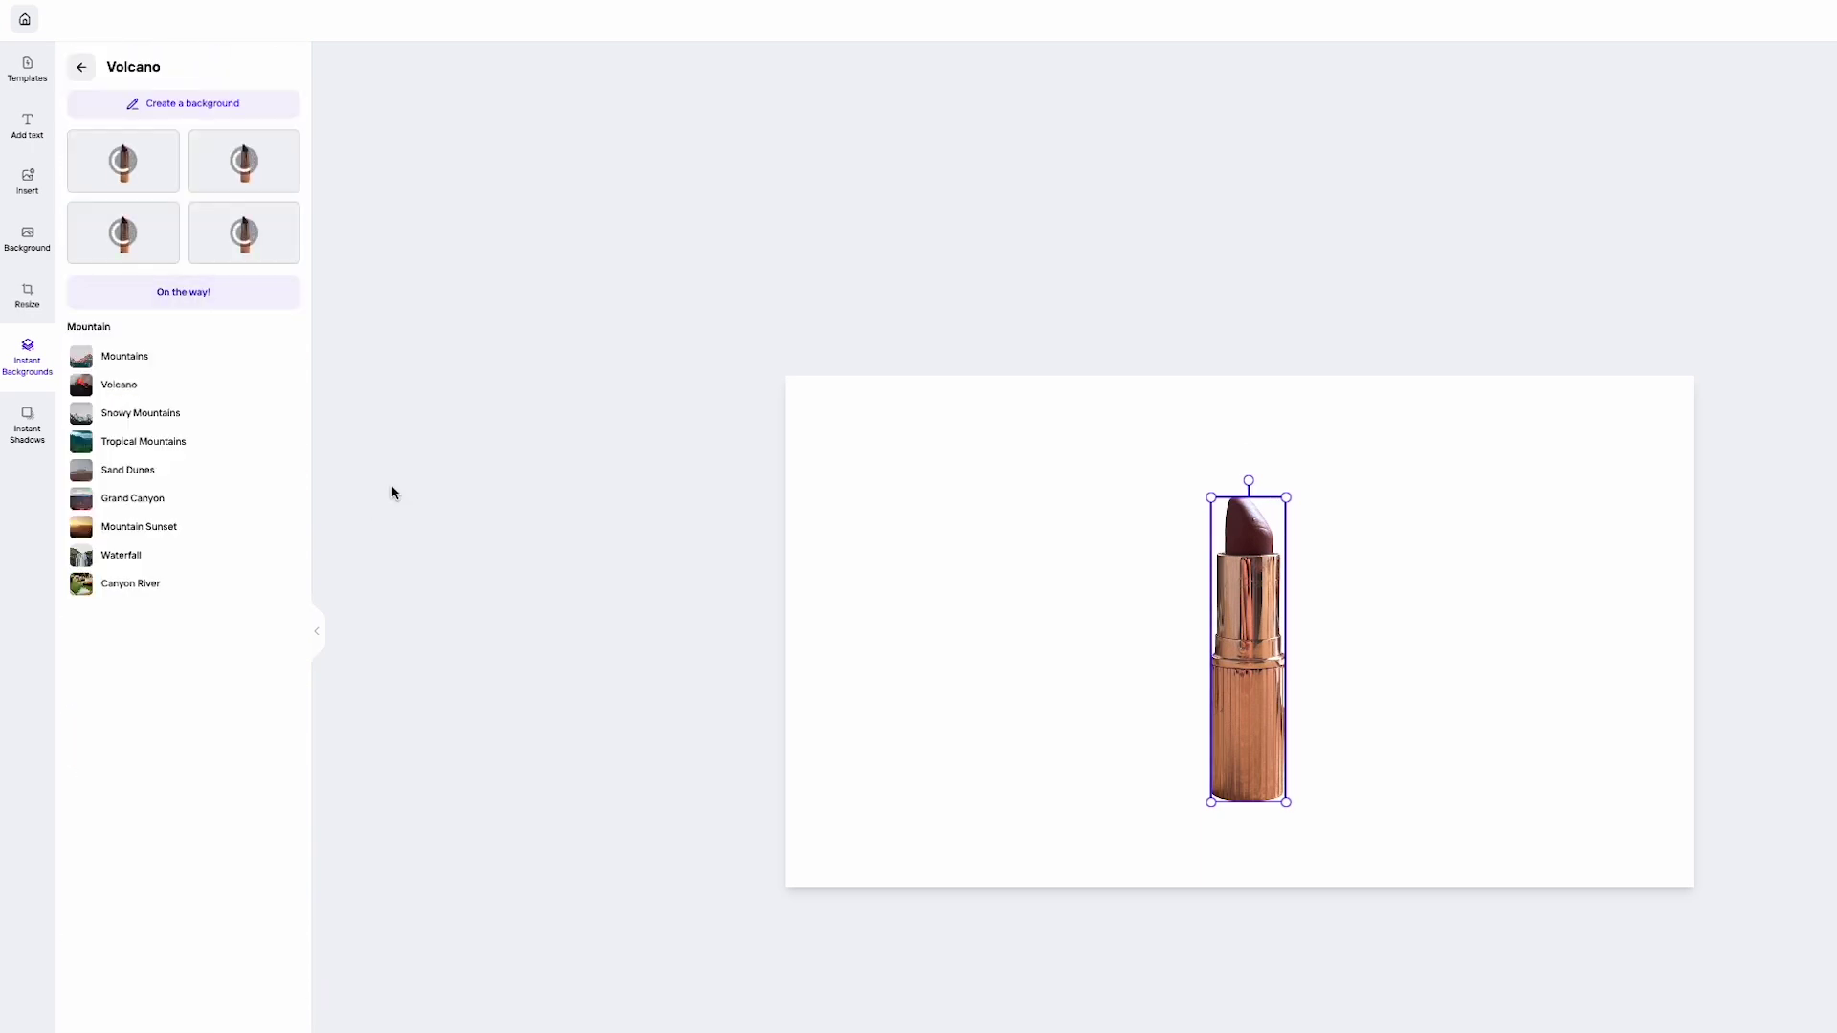
click(250, 258)
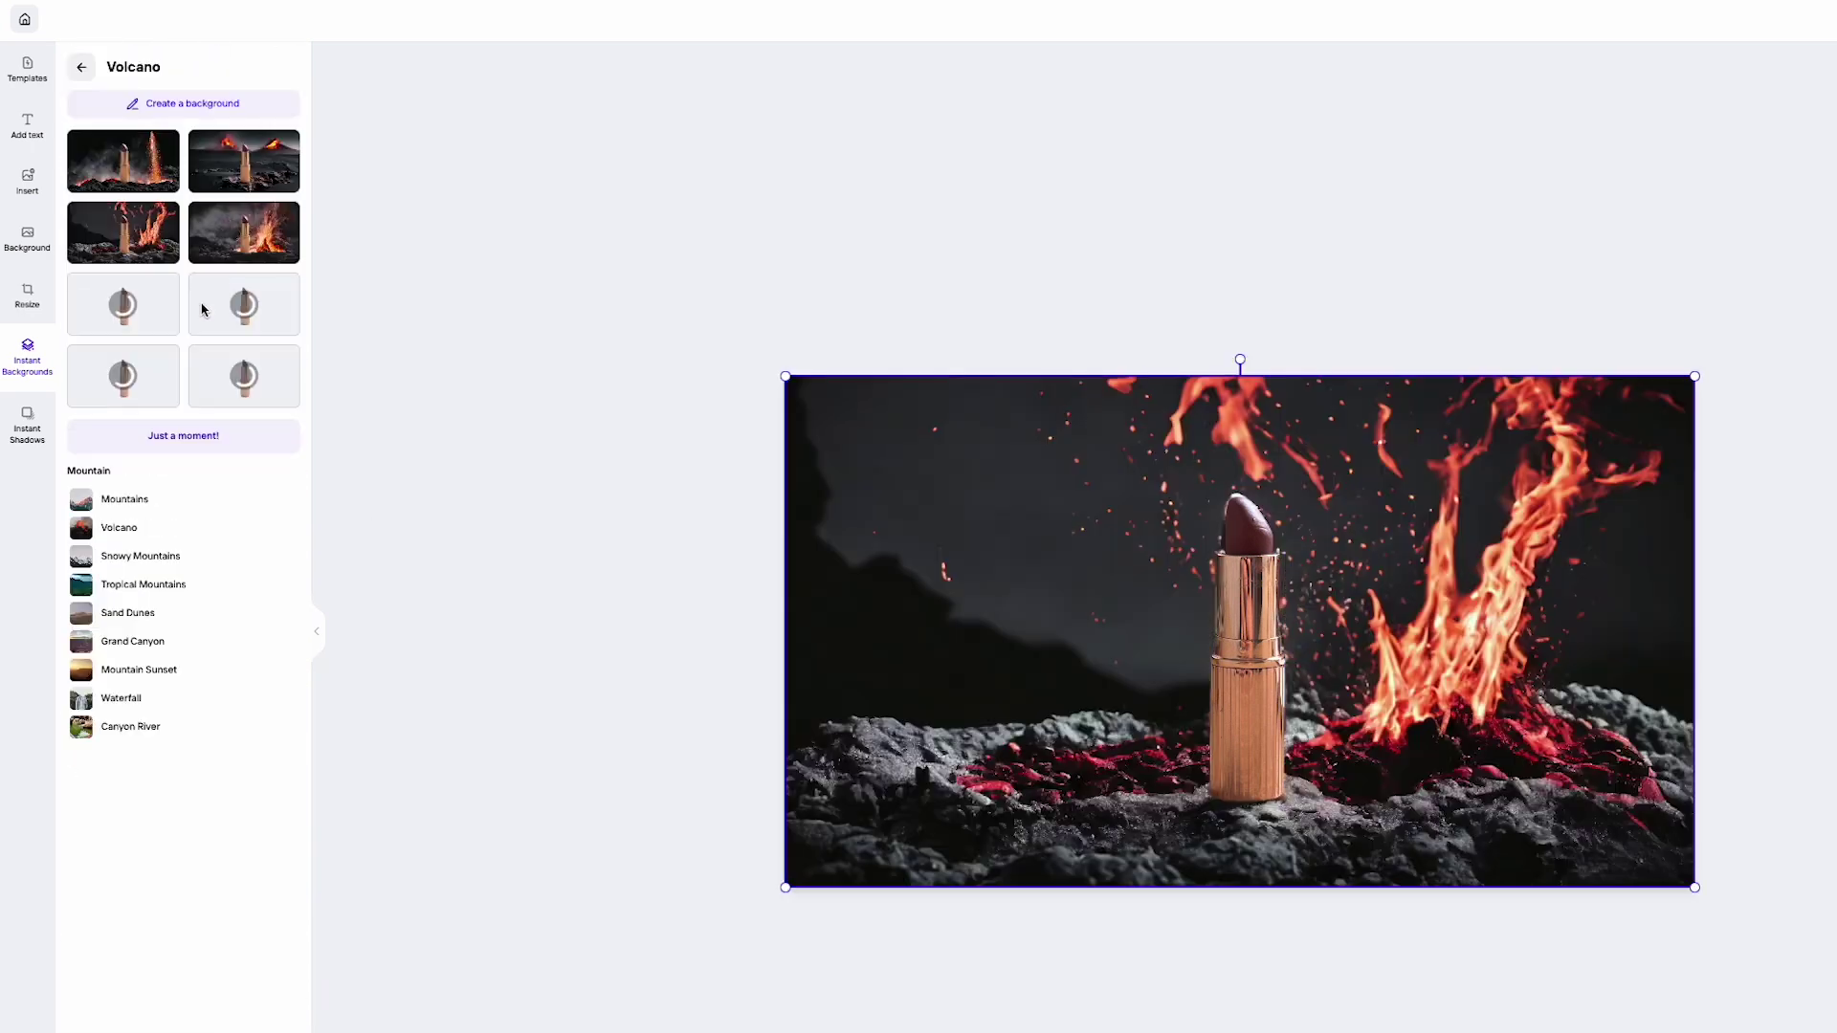
Step: Scale the lipstick down slightly and regenerate the background previews
click(1246, 576)
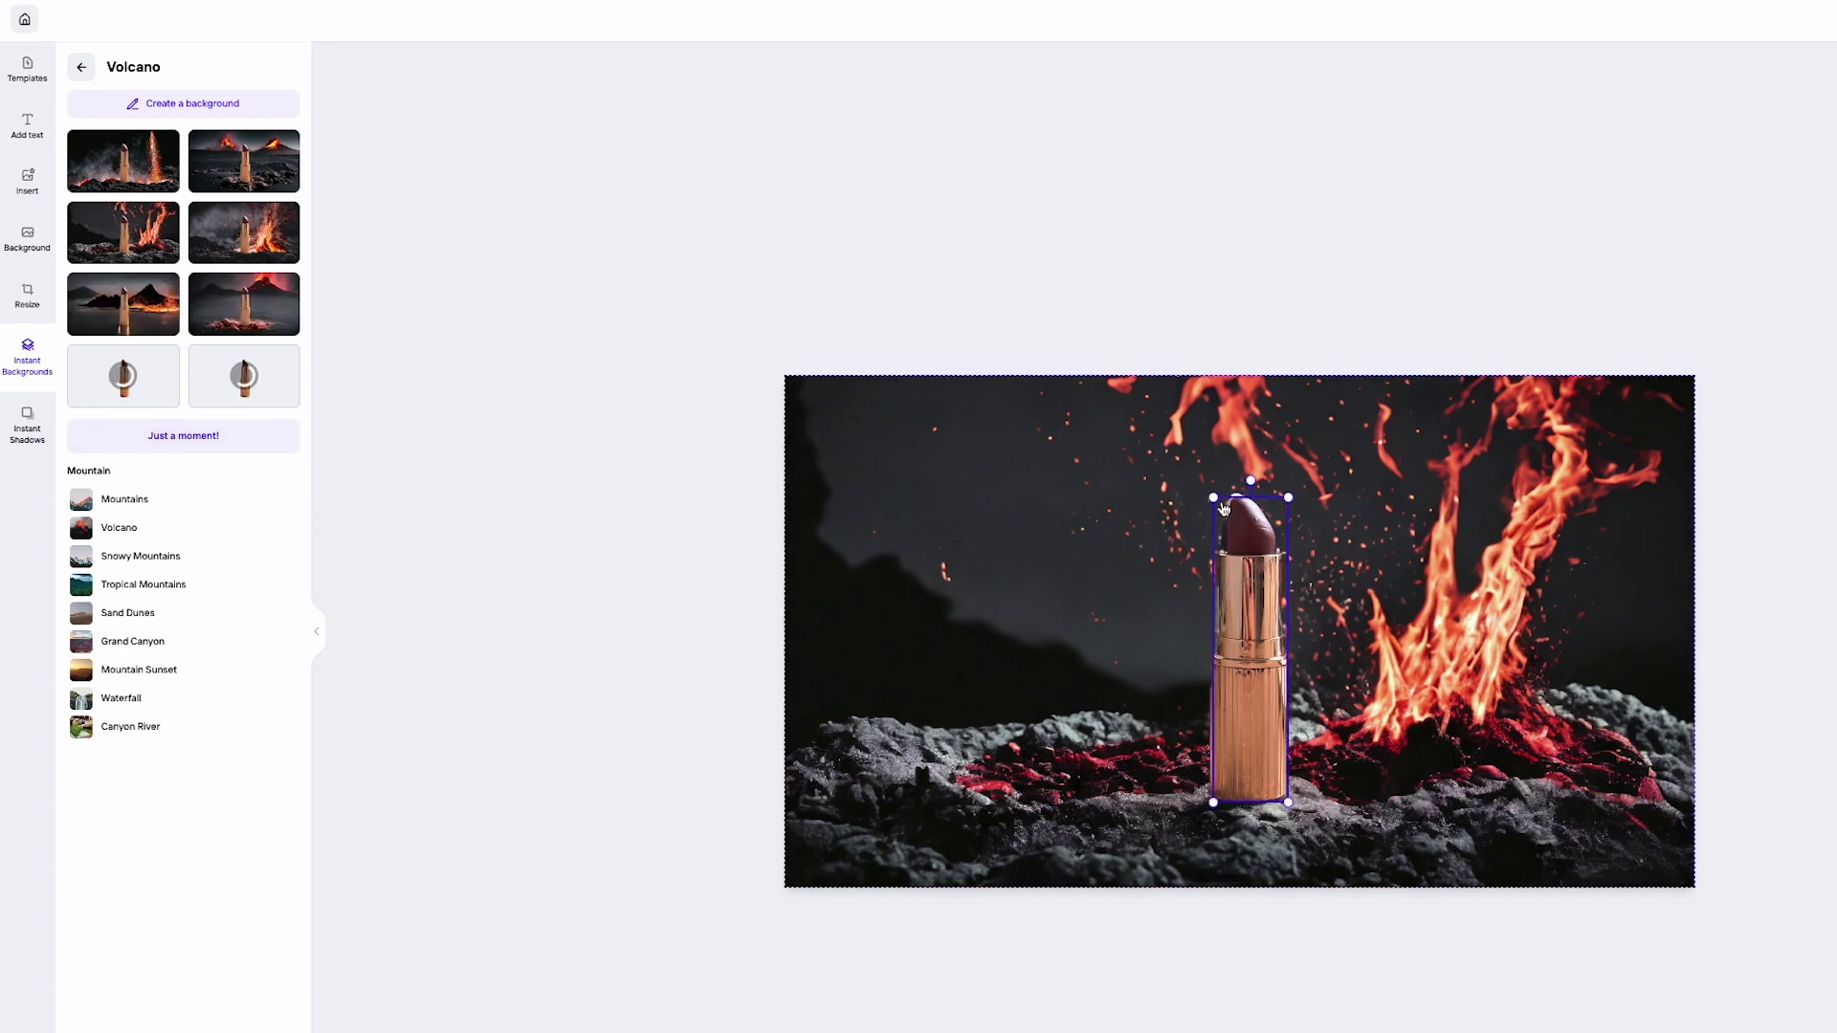
drag(1224, 508, 1235, 561)
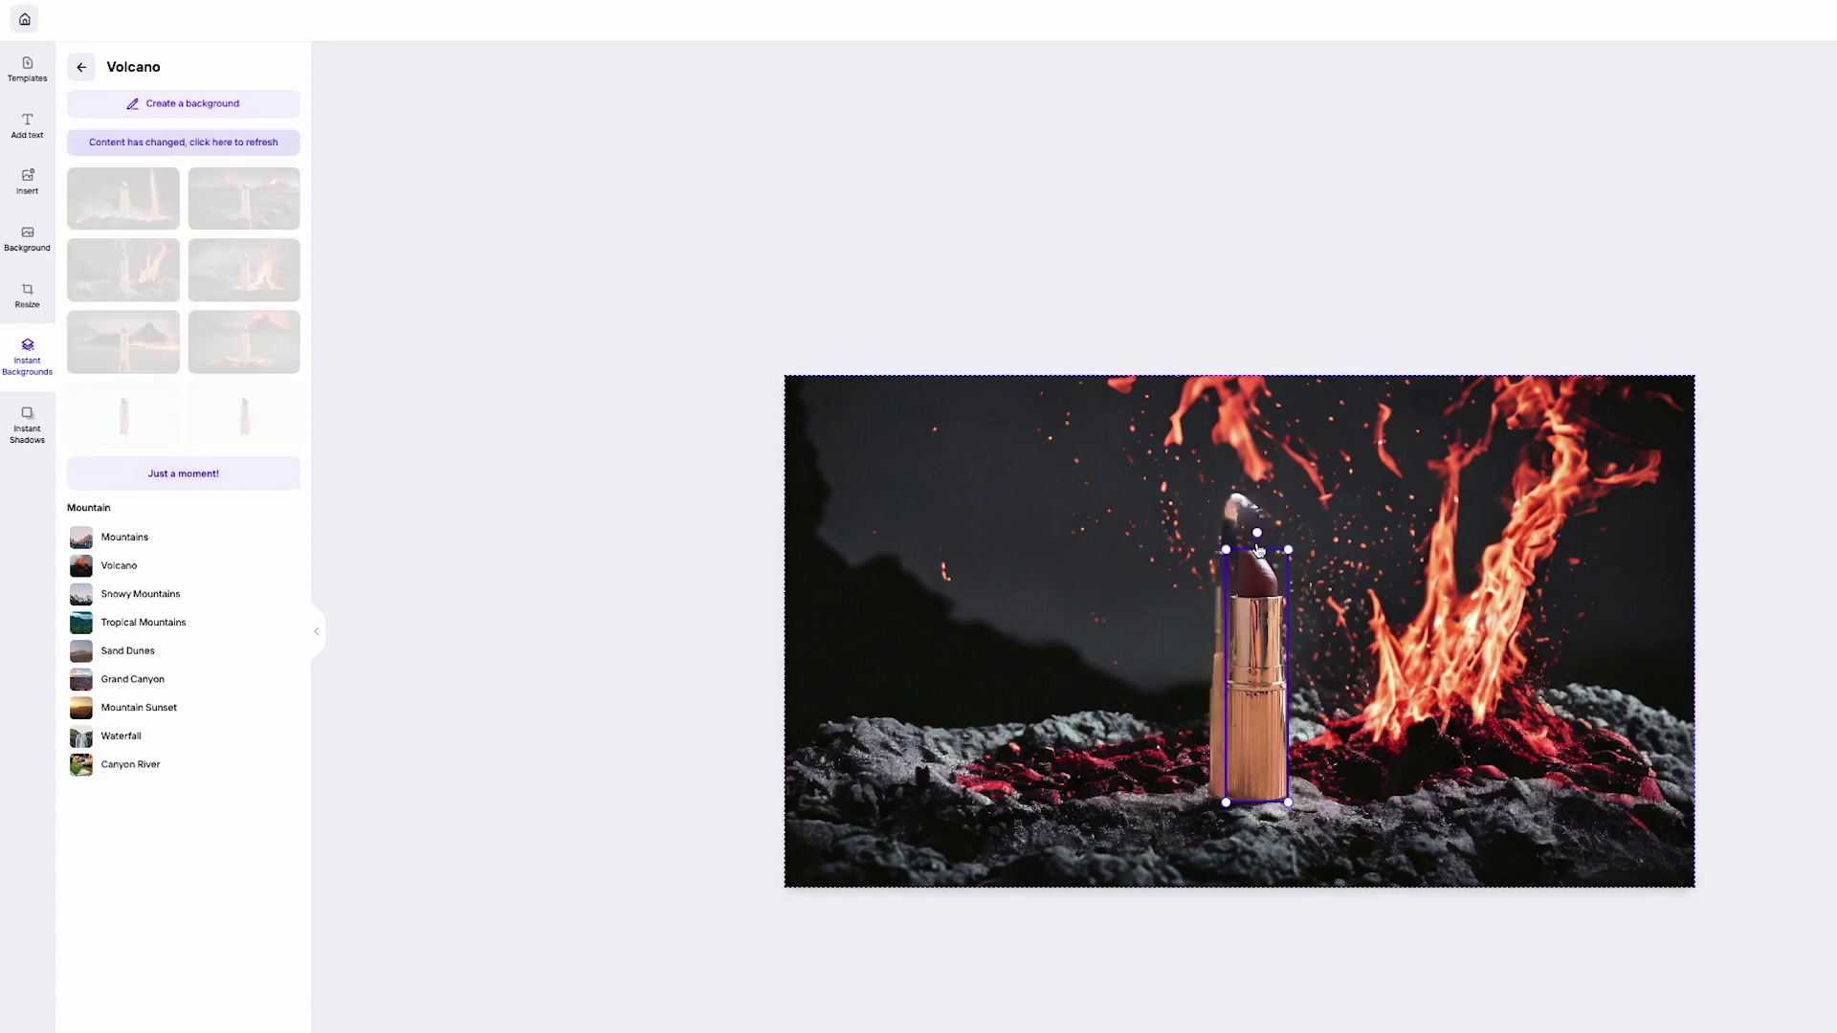
click(233, 145)
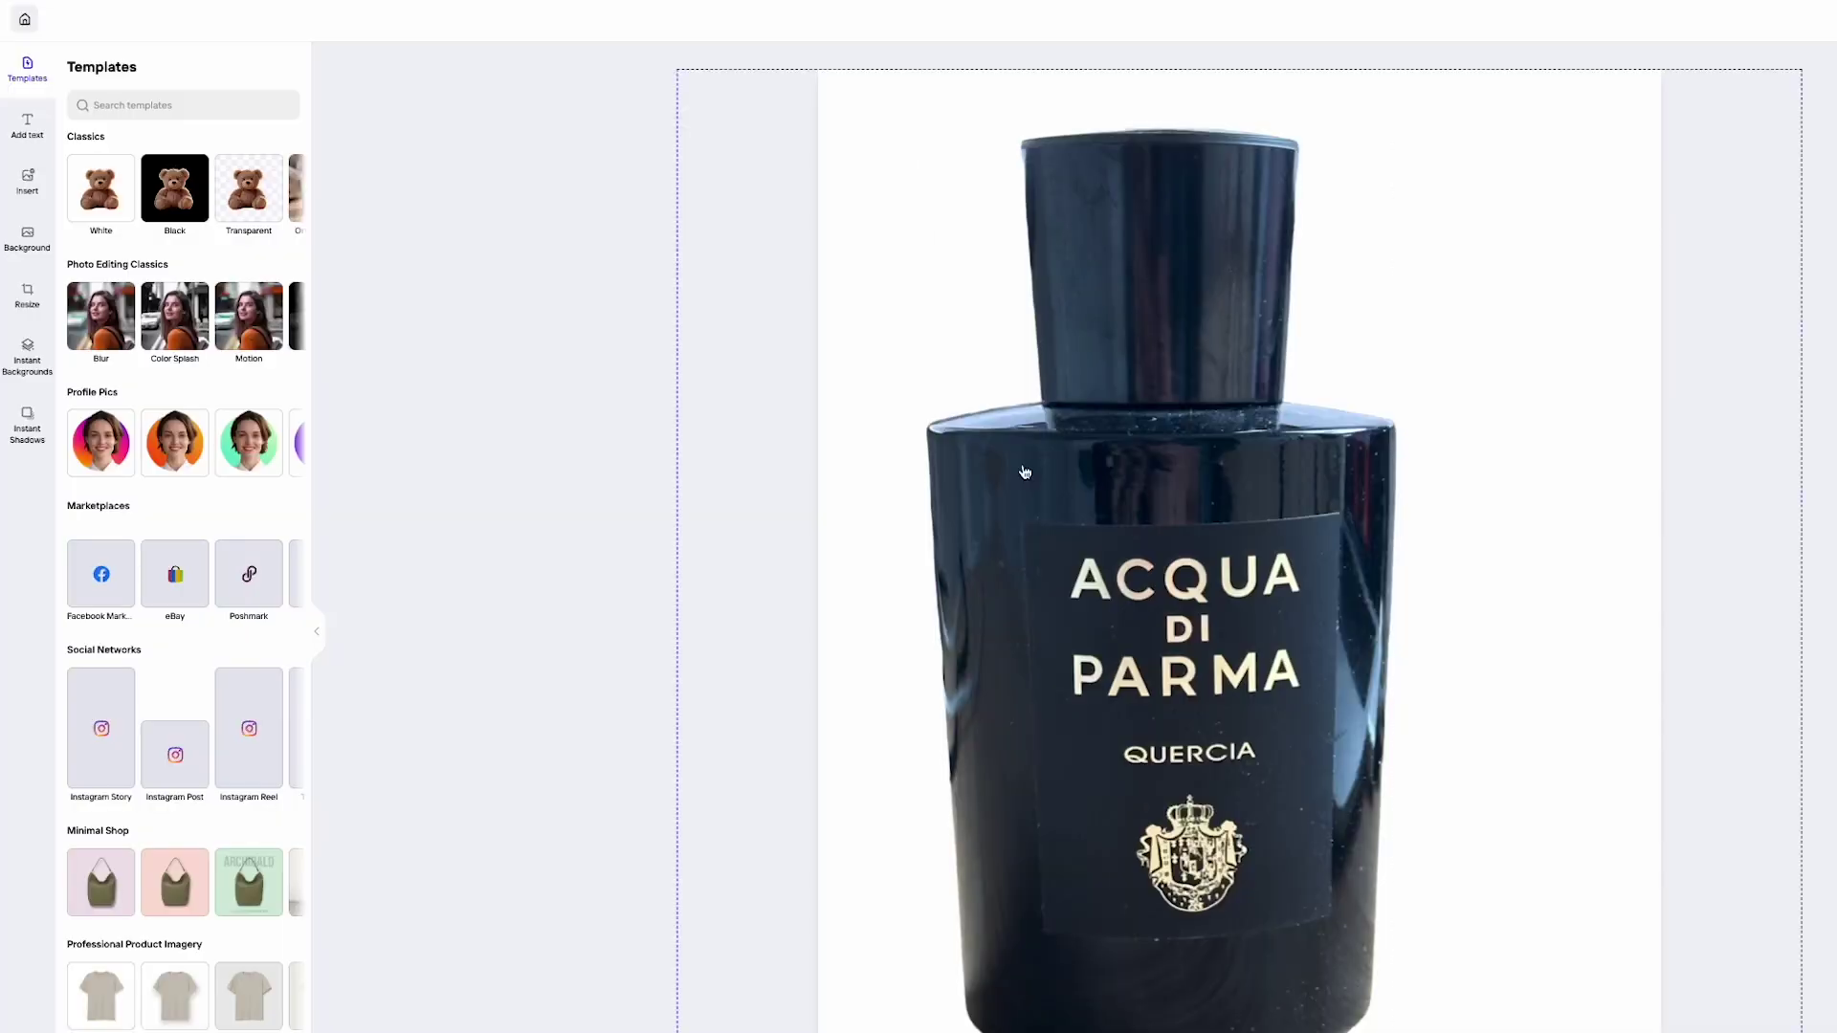
Step: Resize the perfume canvas to 1280 × 720, then shrink and centre the bottle
drag(1103, 468, 1199, 469)
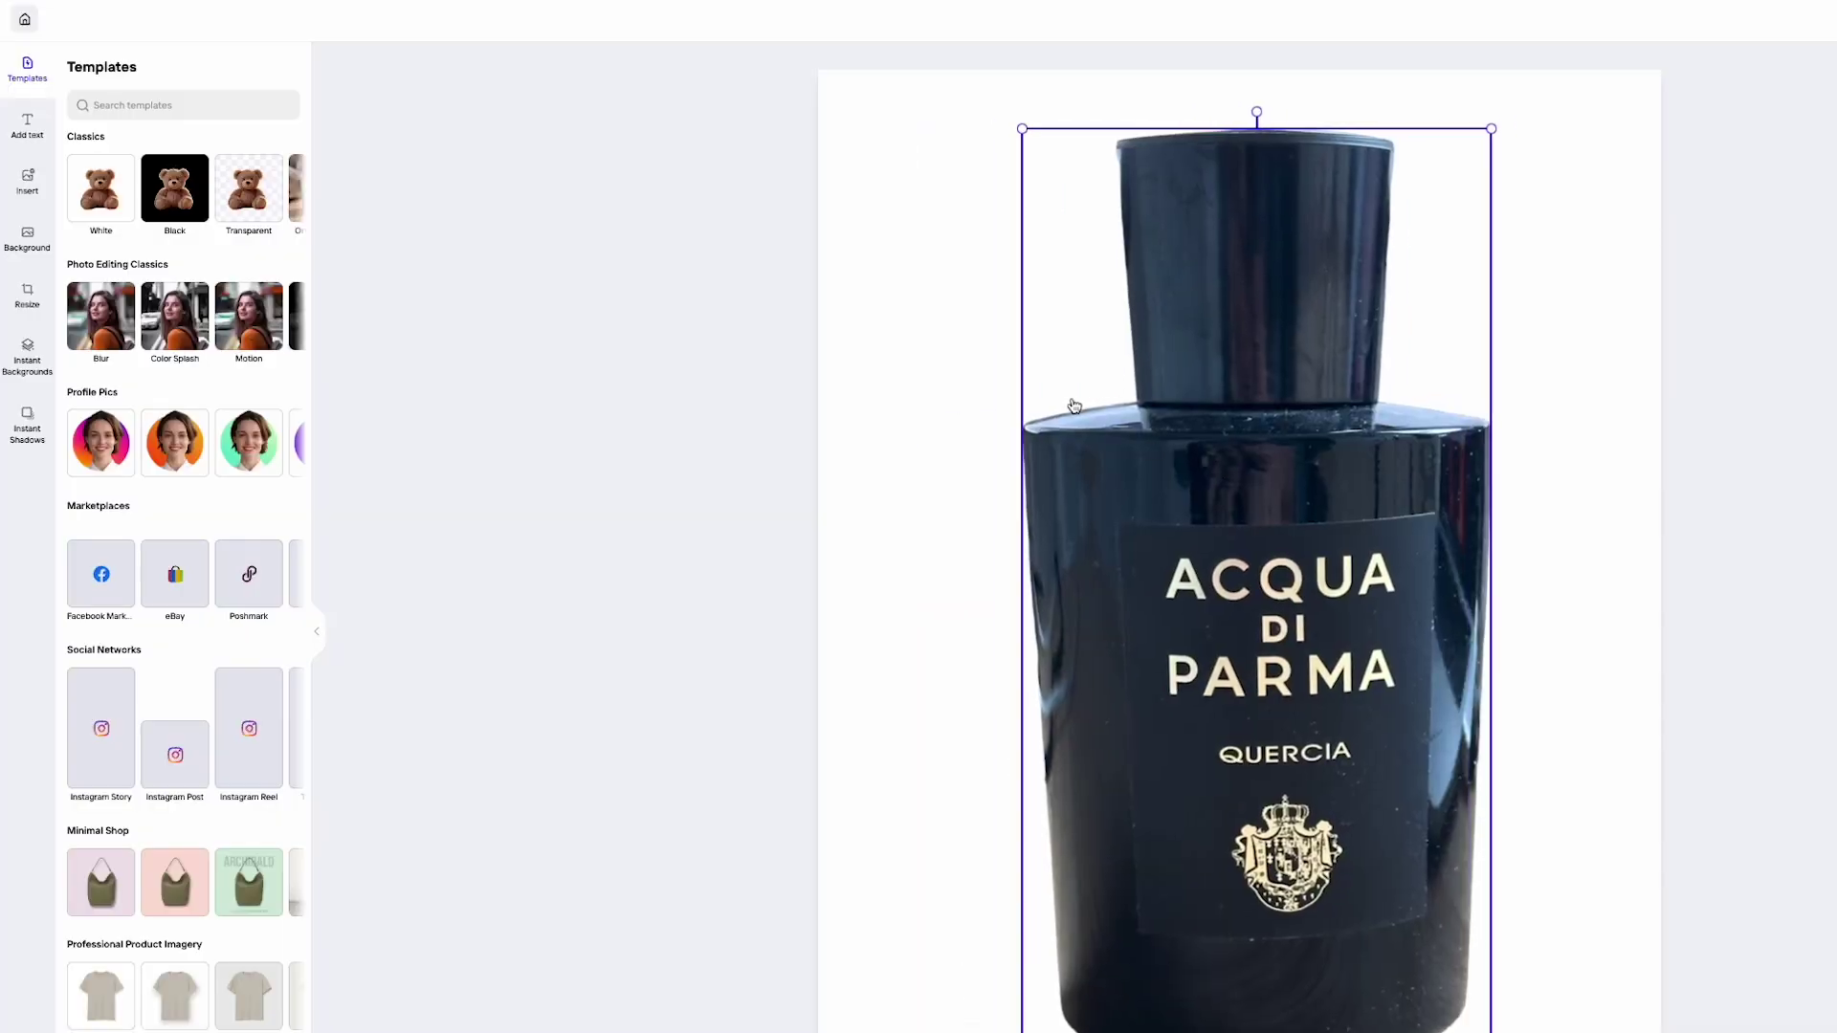
click(28, 296)
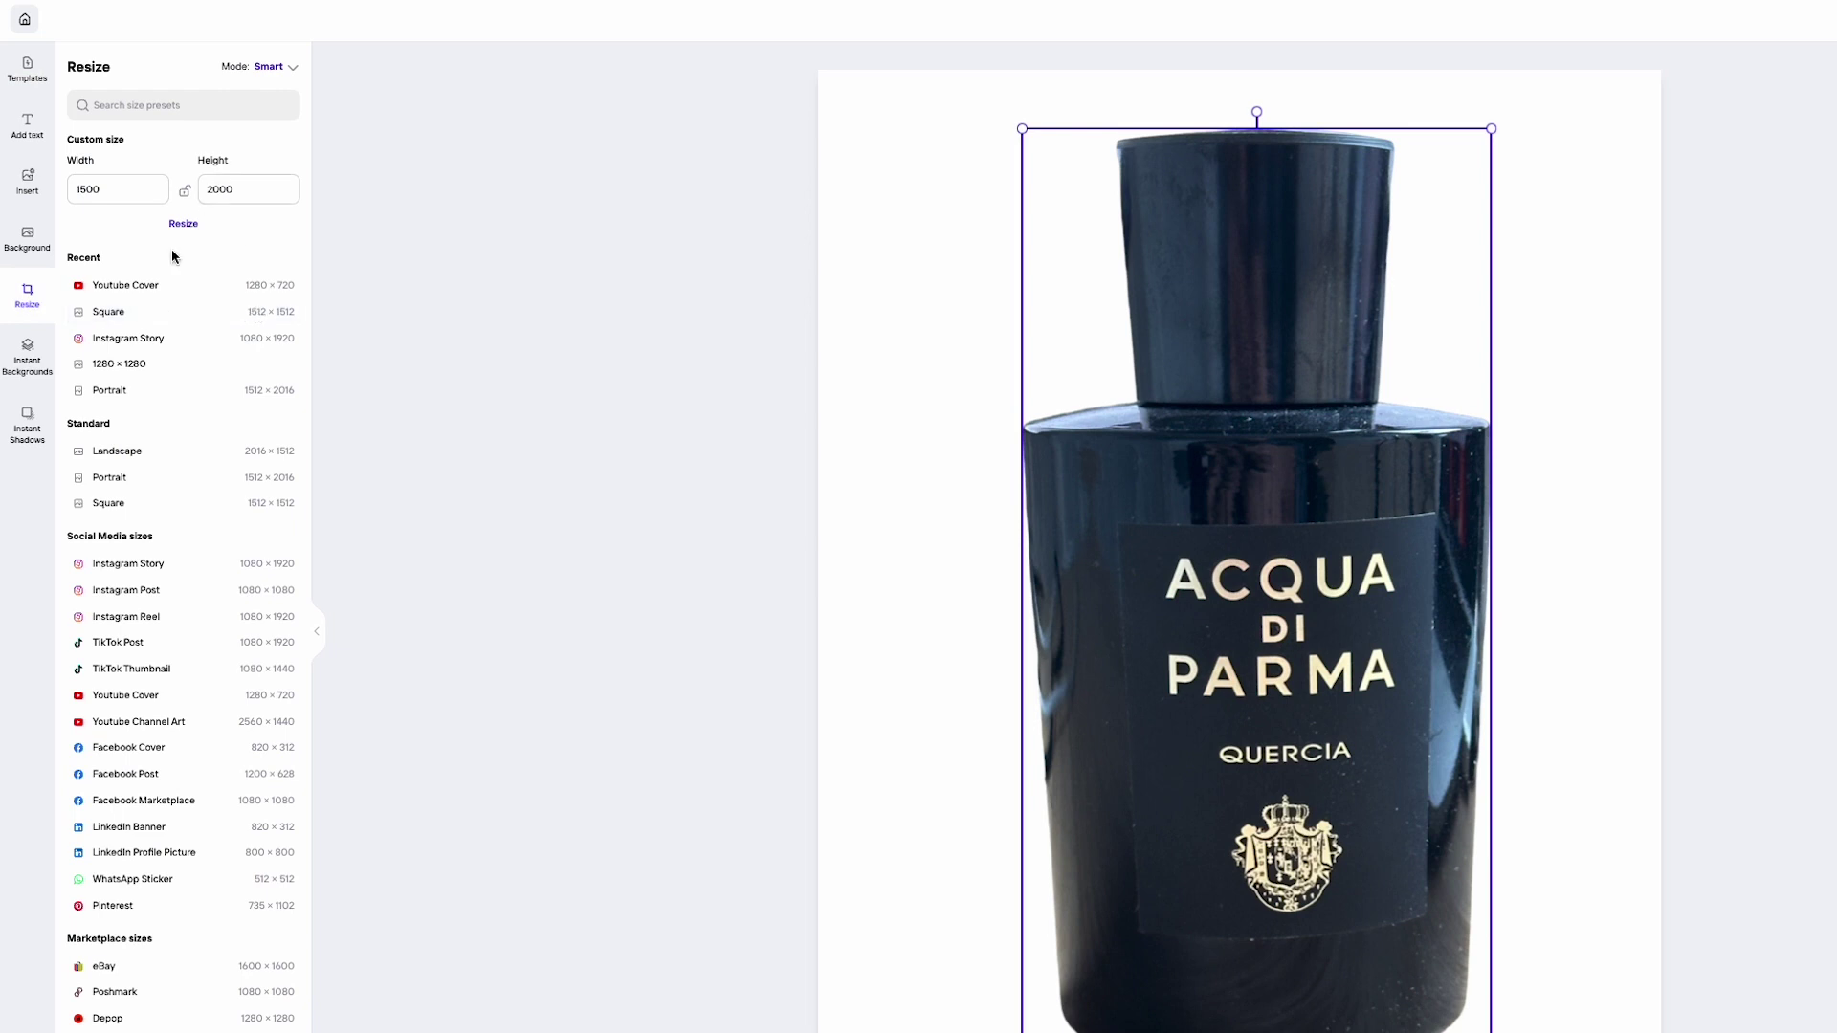
click(135, 283)
drag(1067, 236, 1305, 710)
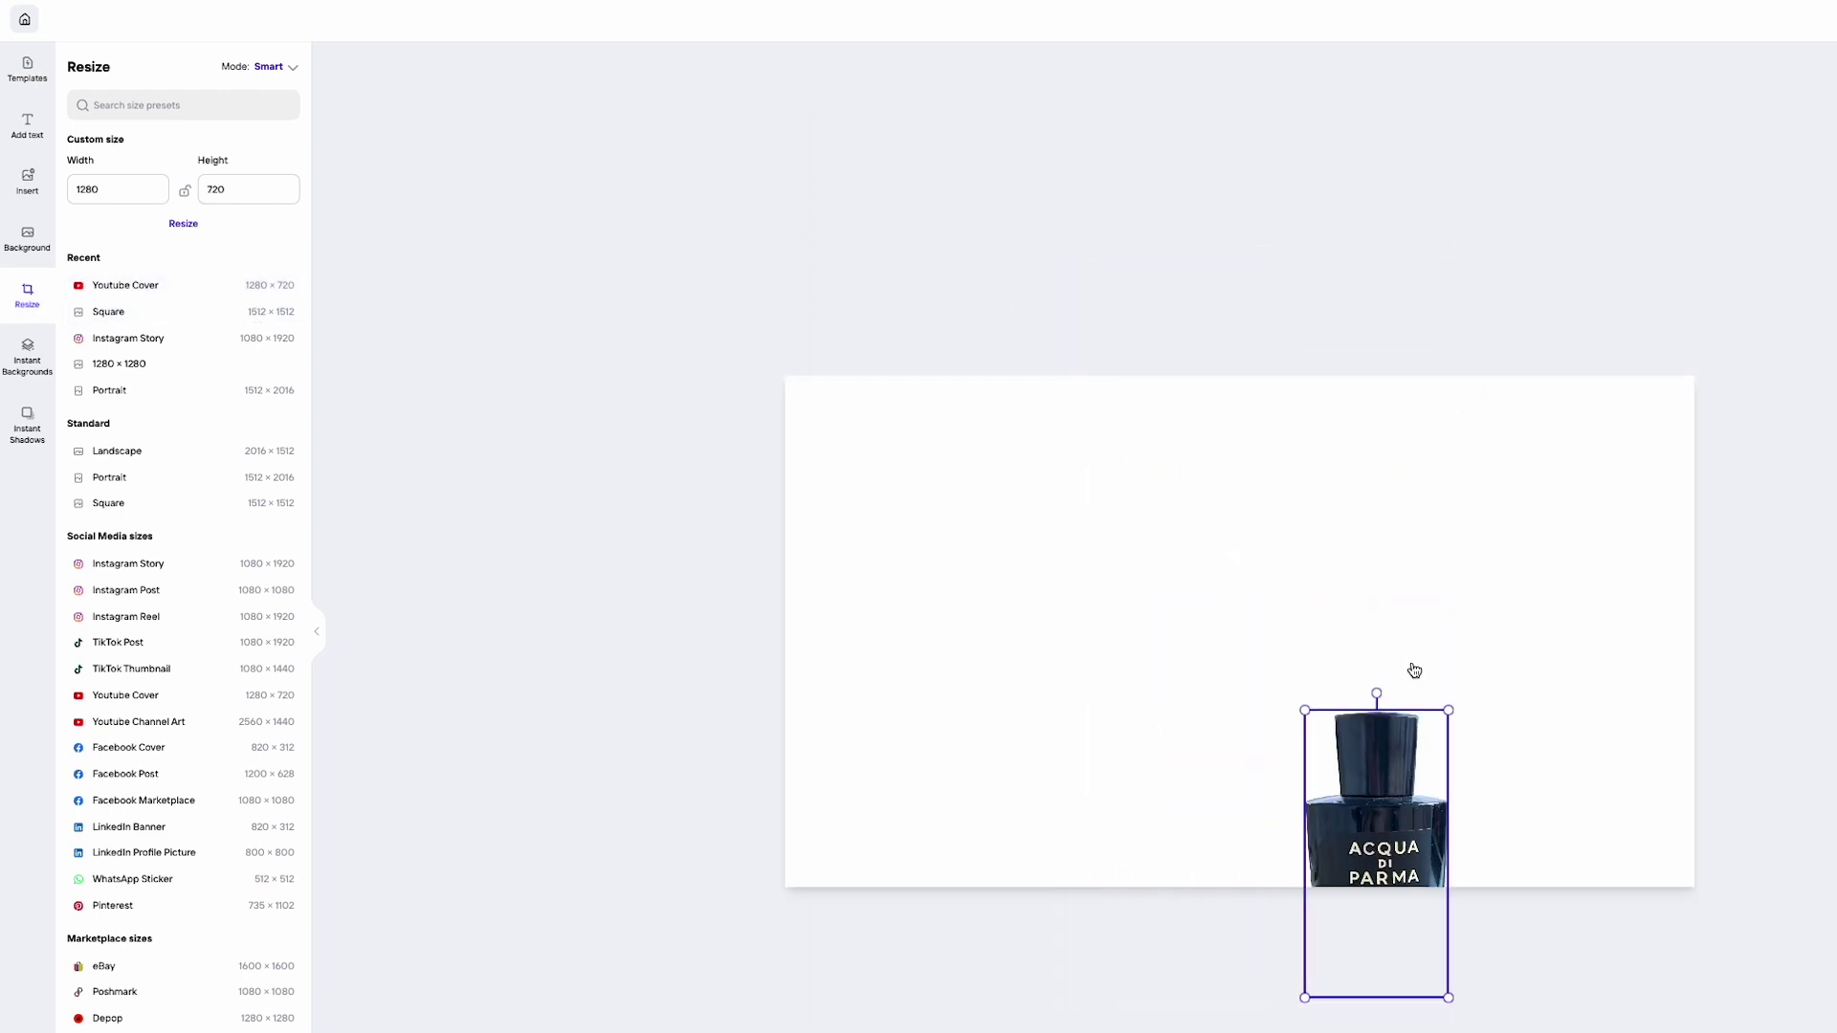
drag(1396, 843, 1271, 651)
Step: Apply the calm Black Water background and generate four more variations
click(23, 364)
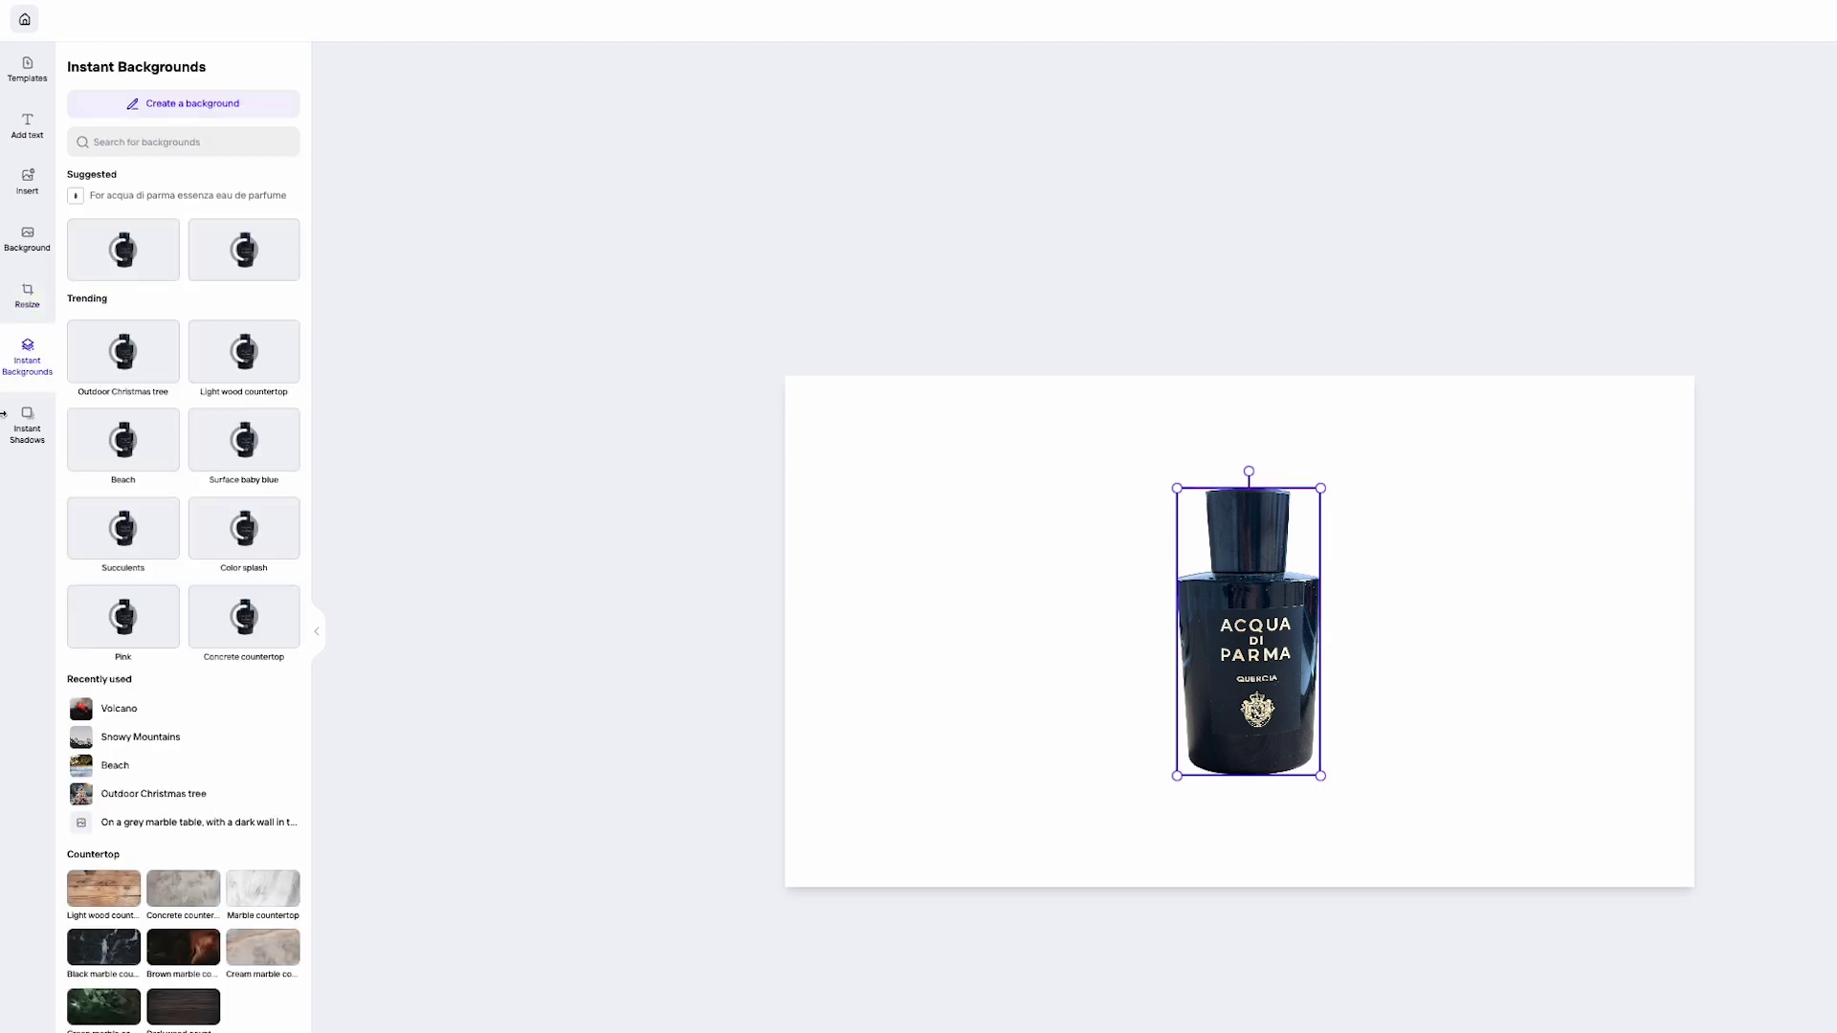
scroll(181, 478, down, 9)
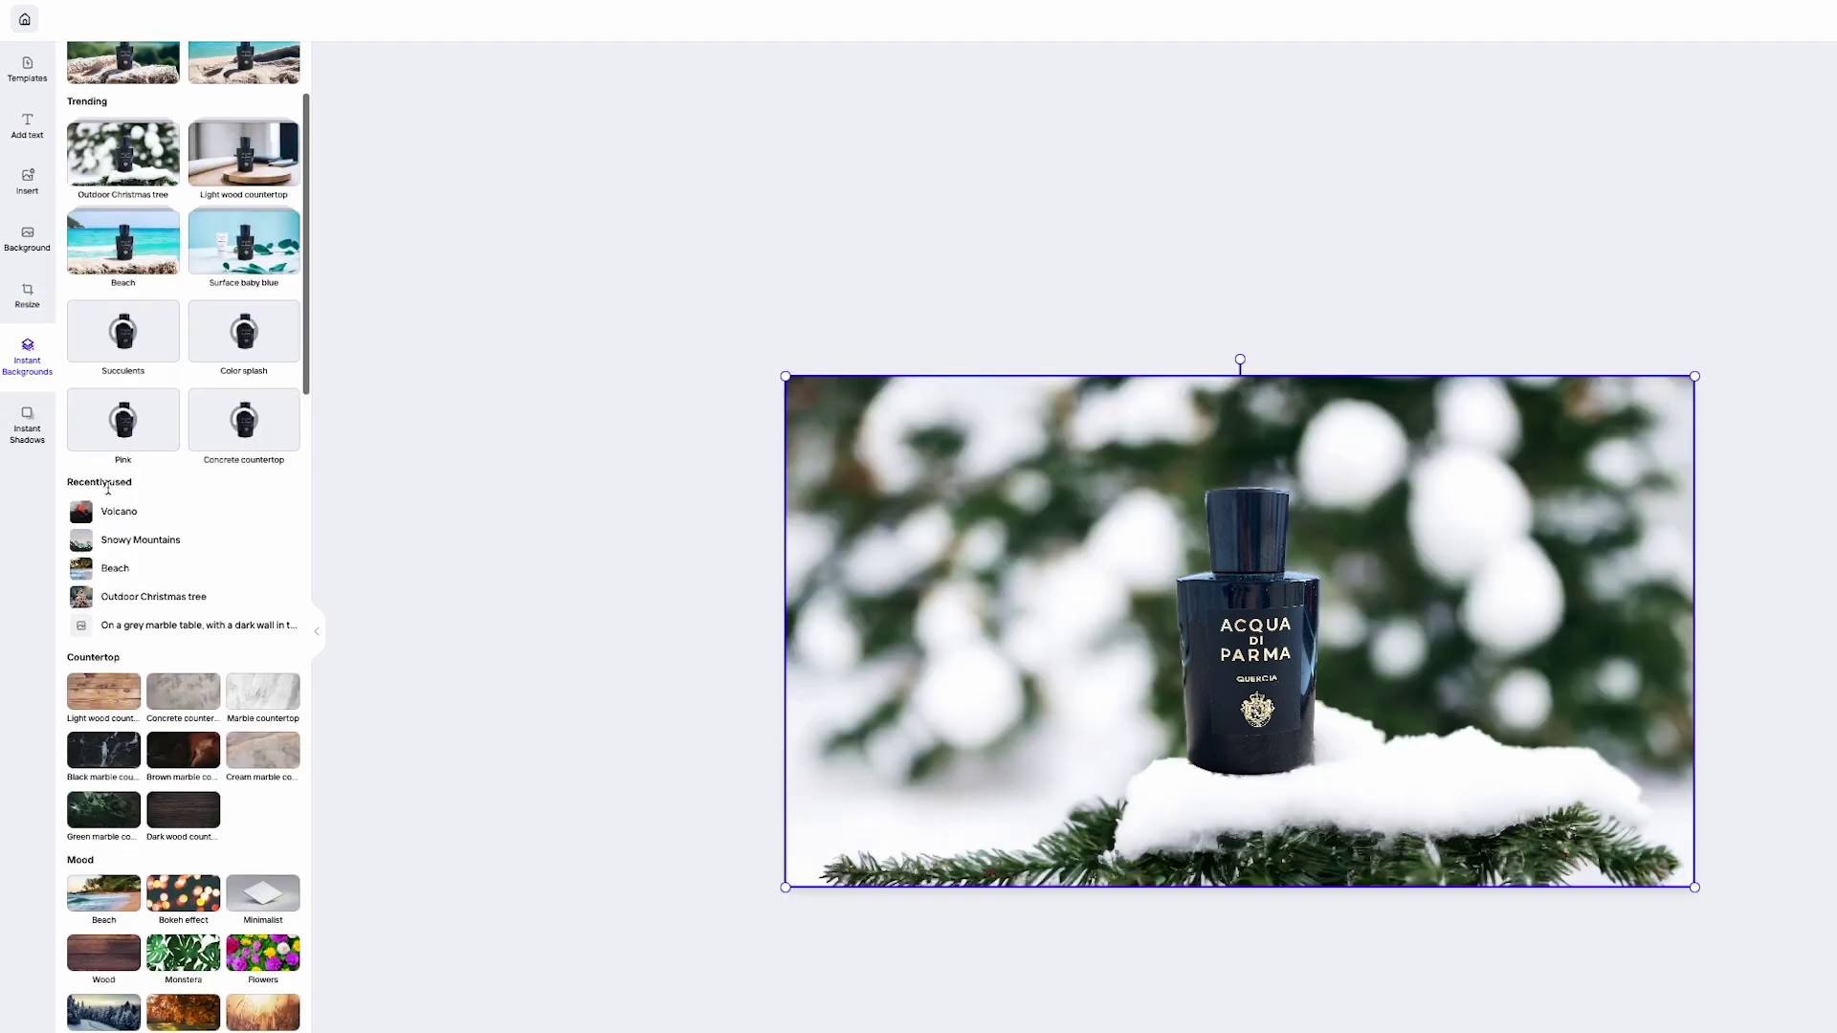
scroll(99, 676, down, 15)
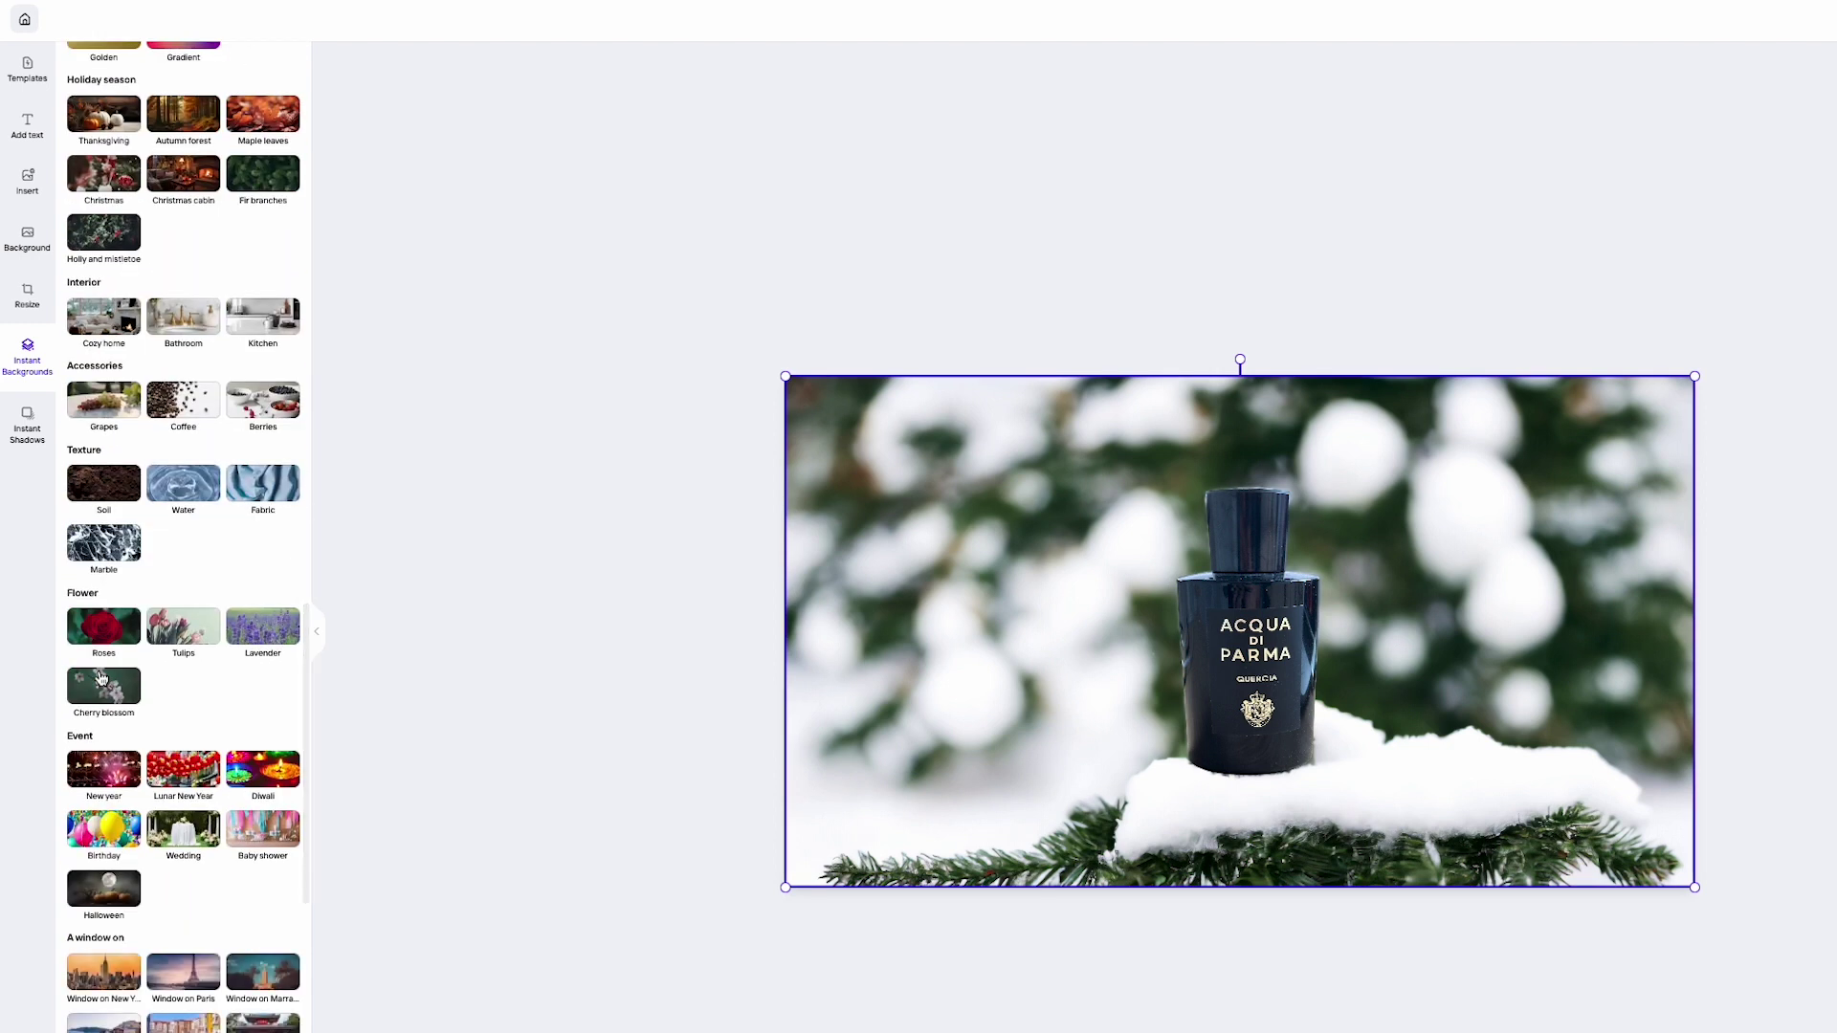
scroll(100, 676, down, 8)
click(103, 674)
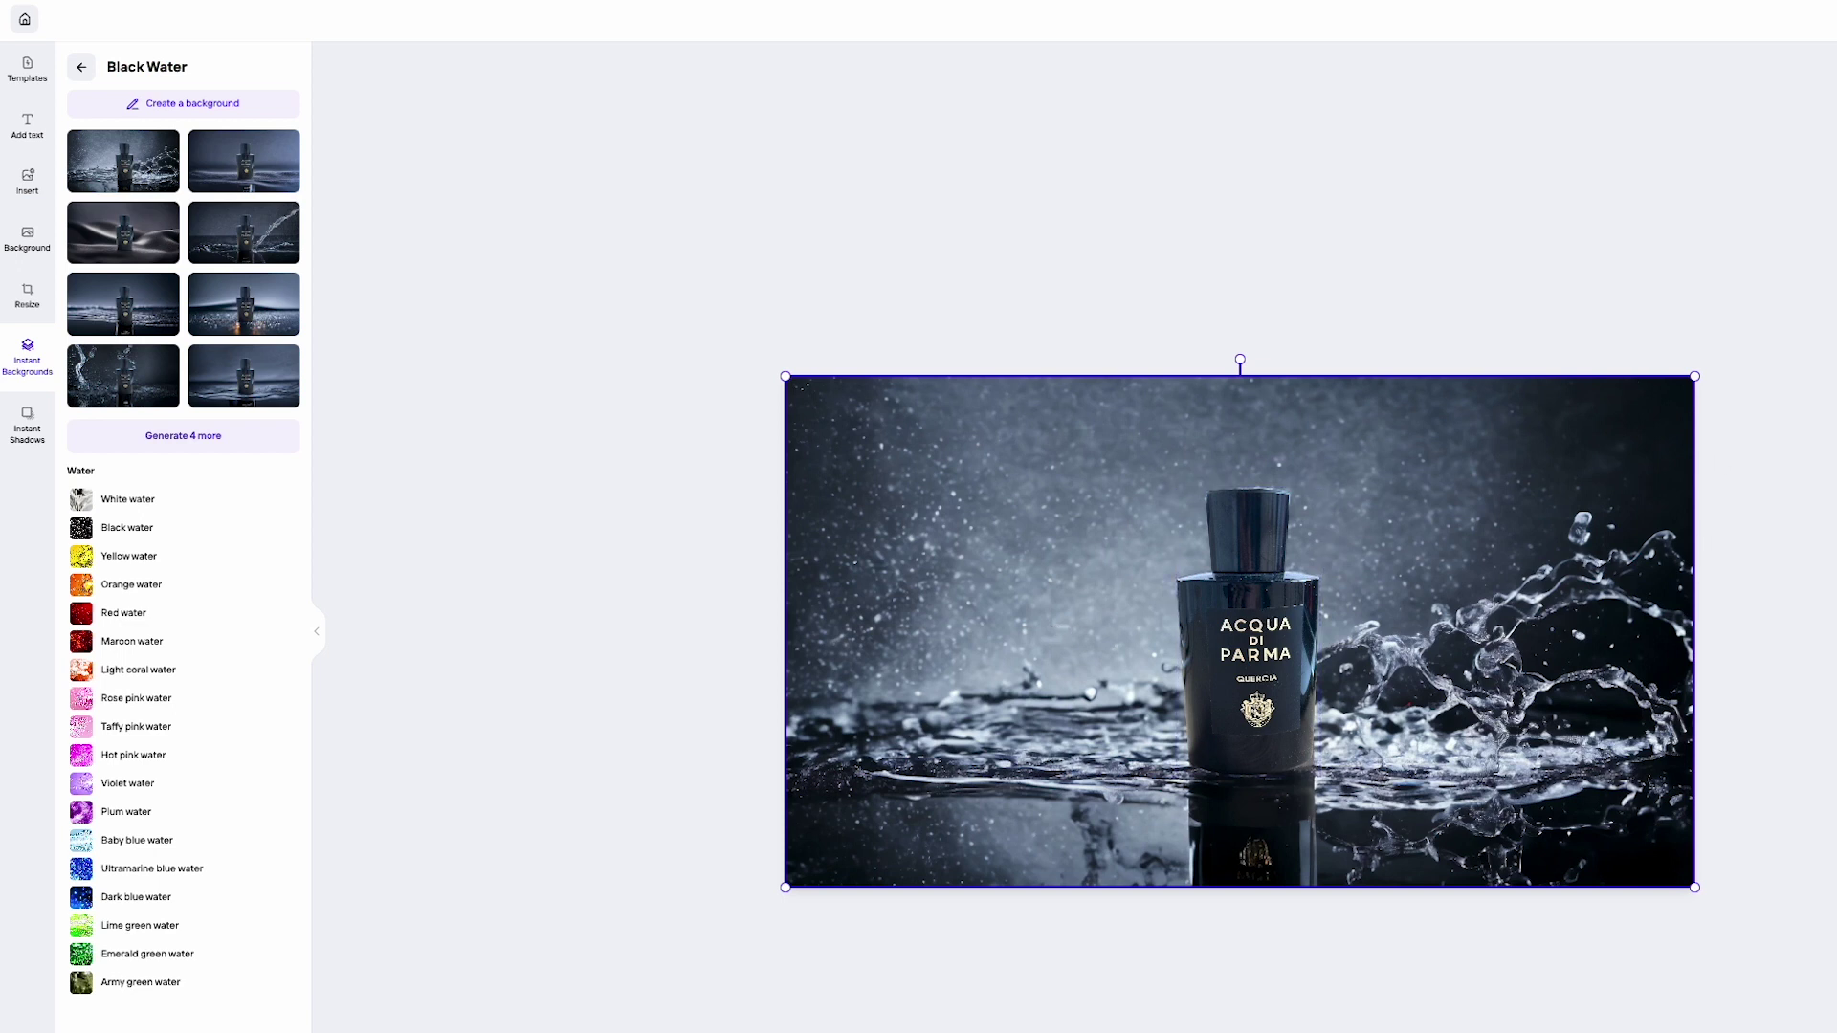
click(253, 378)
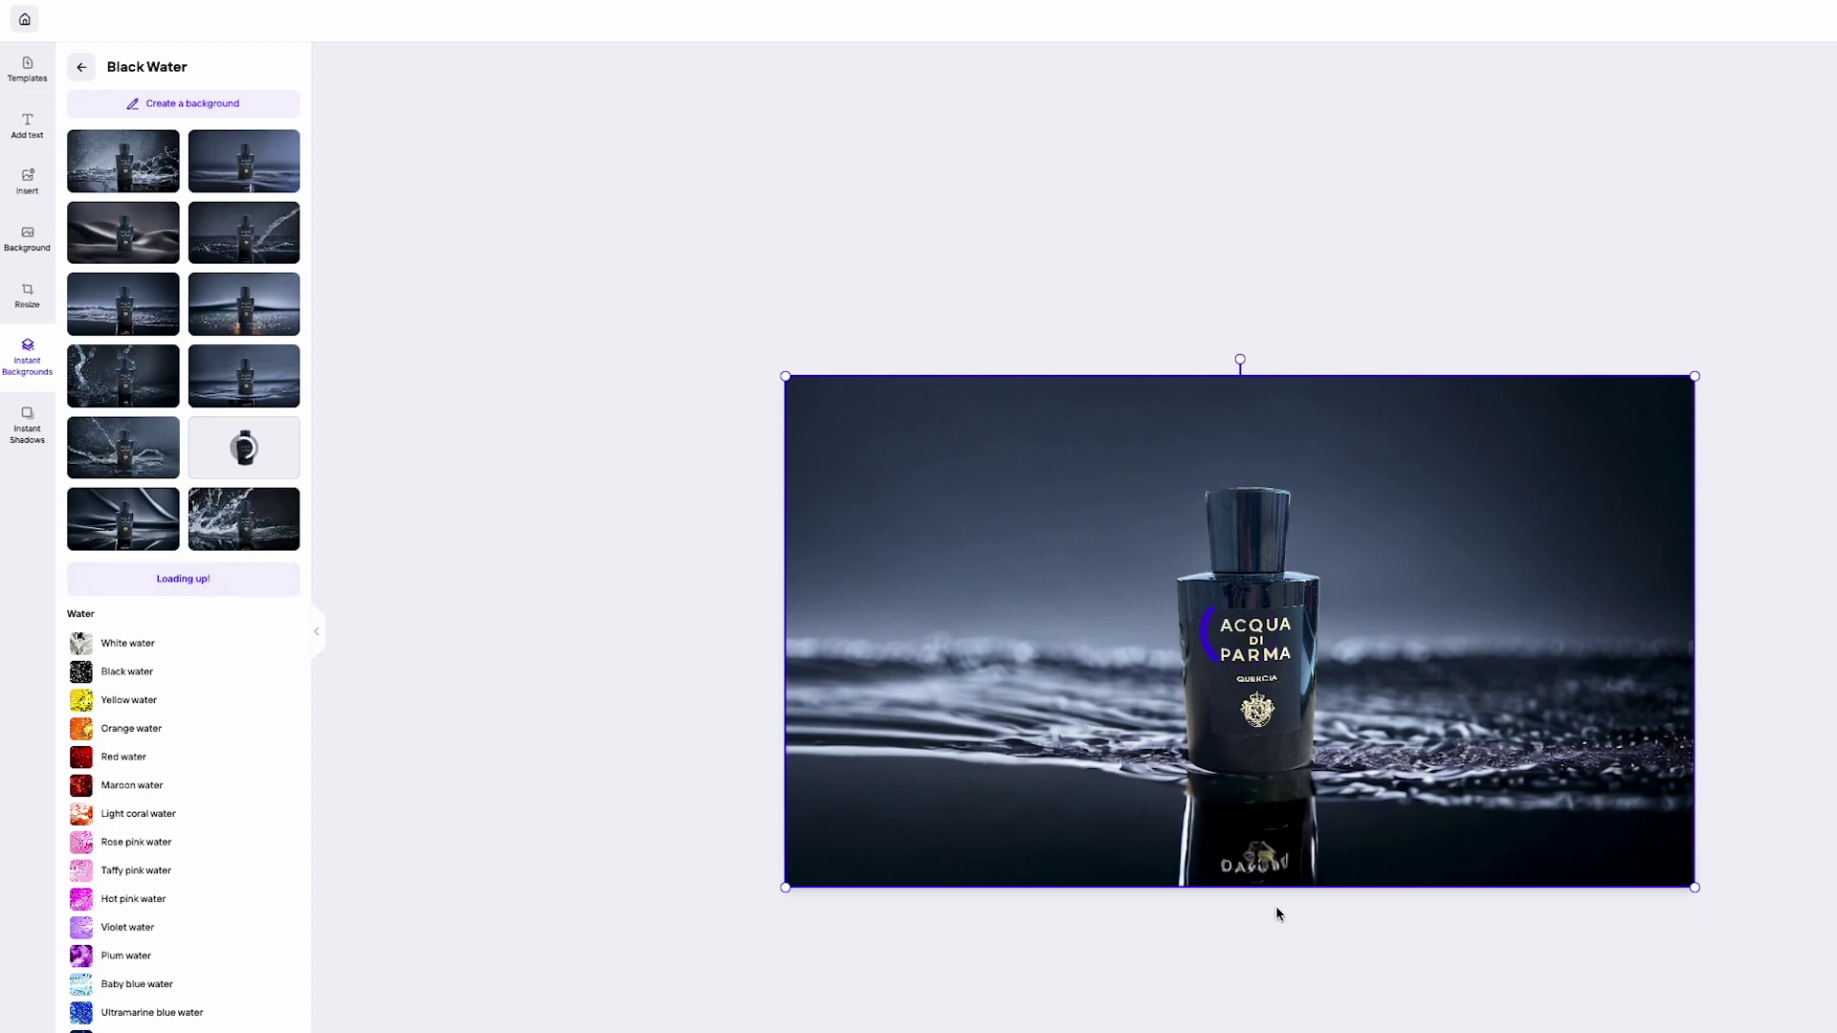
click(171, 574)
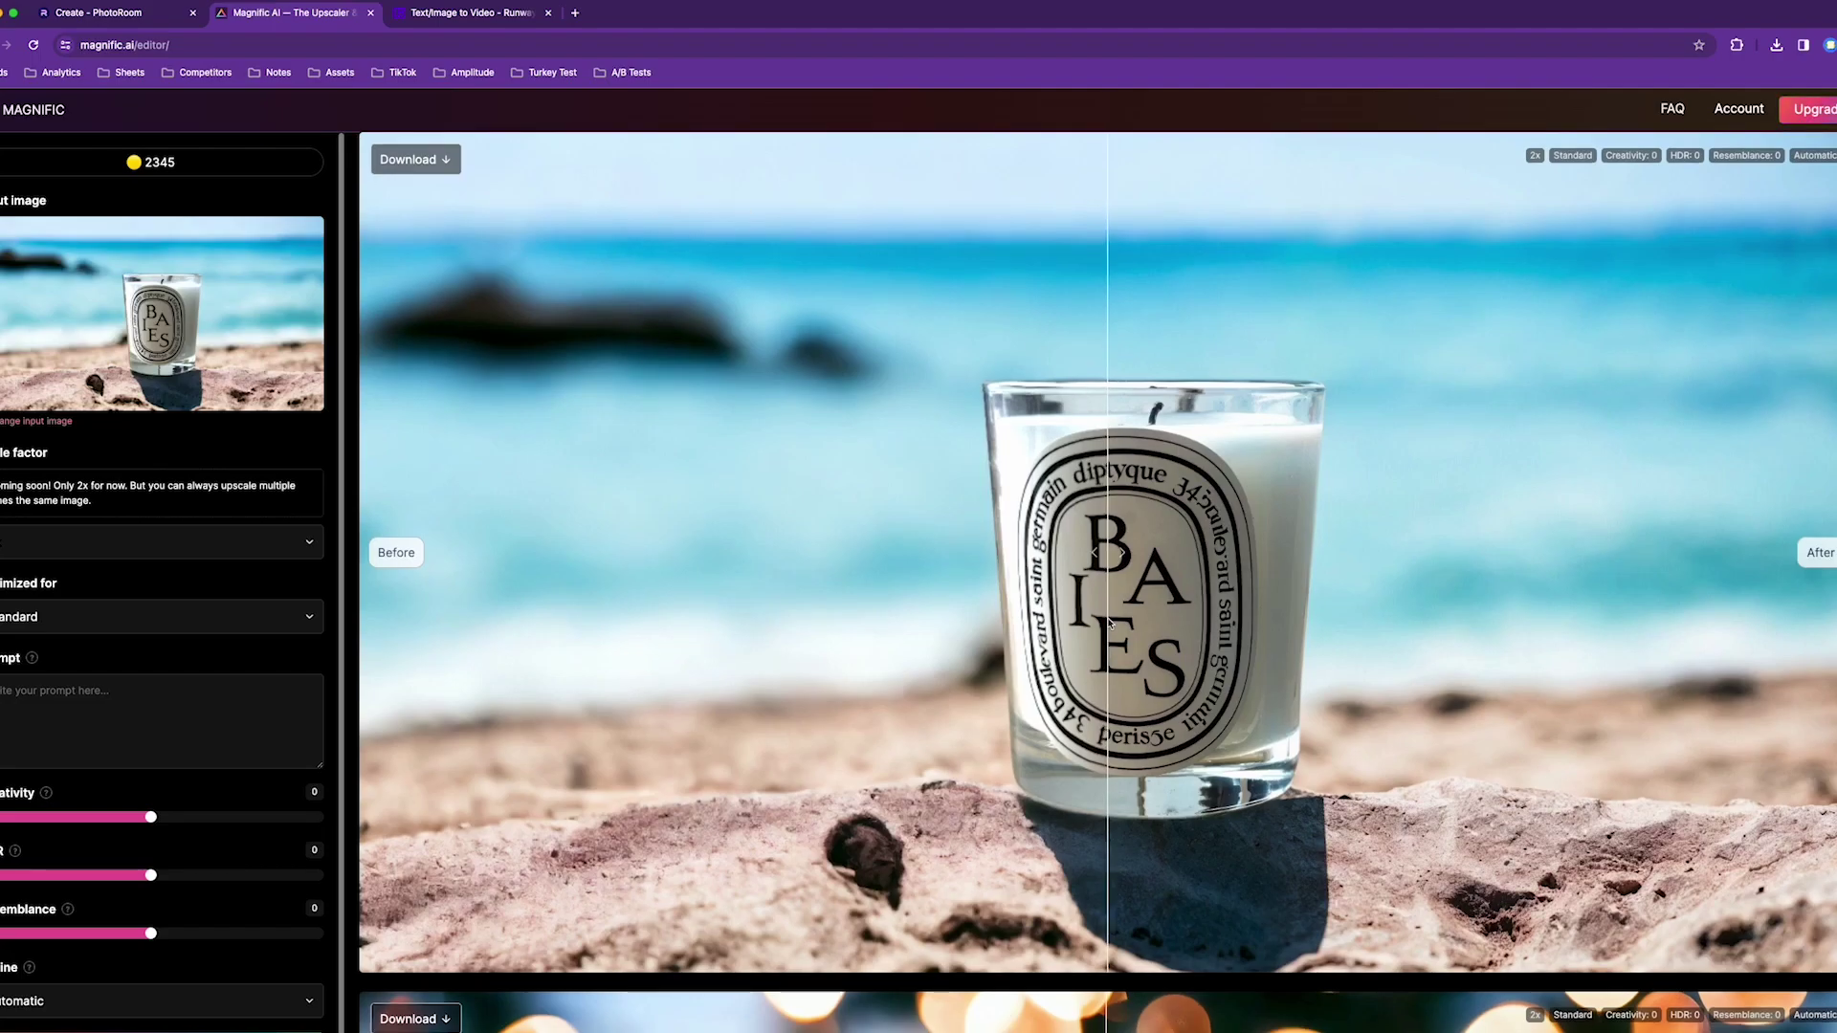
Step: Sweep the before/after slider across the candle to compare original and 2x upscale
drag(1110, 623, 1261, 662)
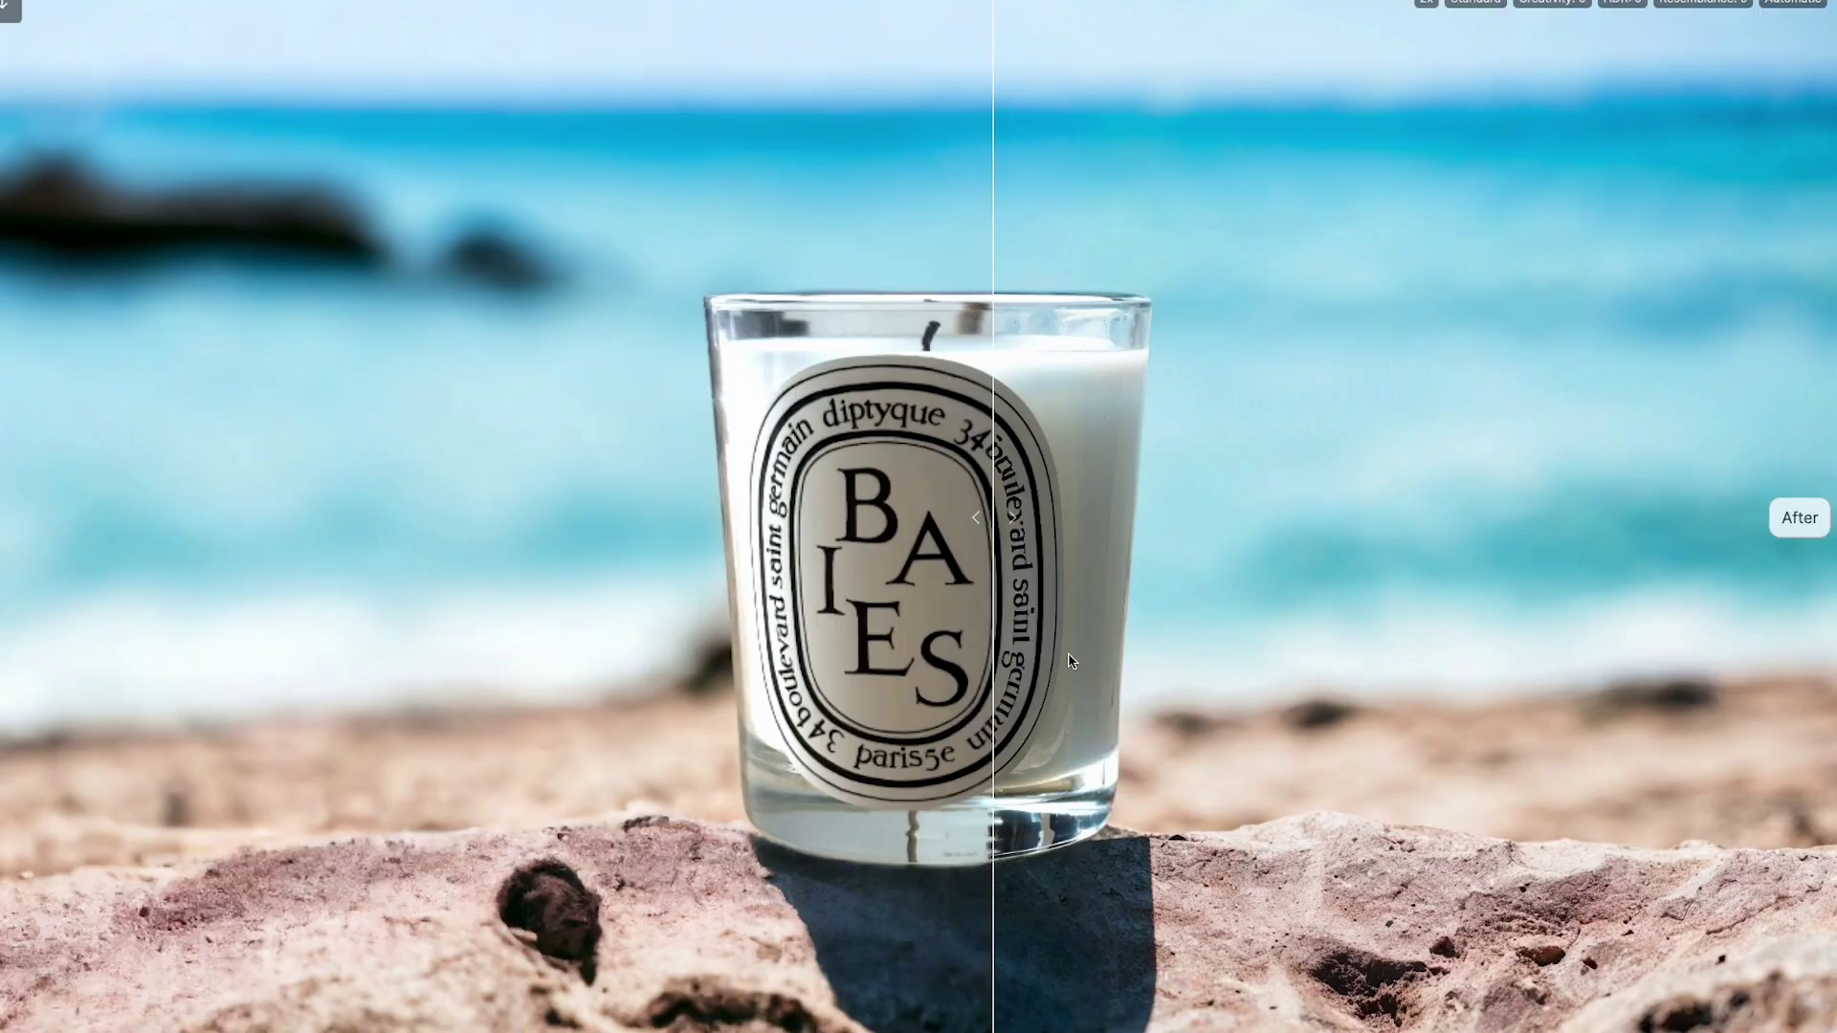
drag(1071, 660, 1607, 649)
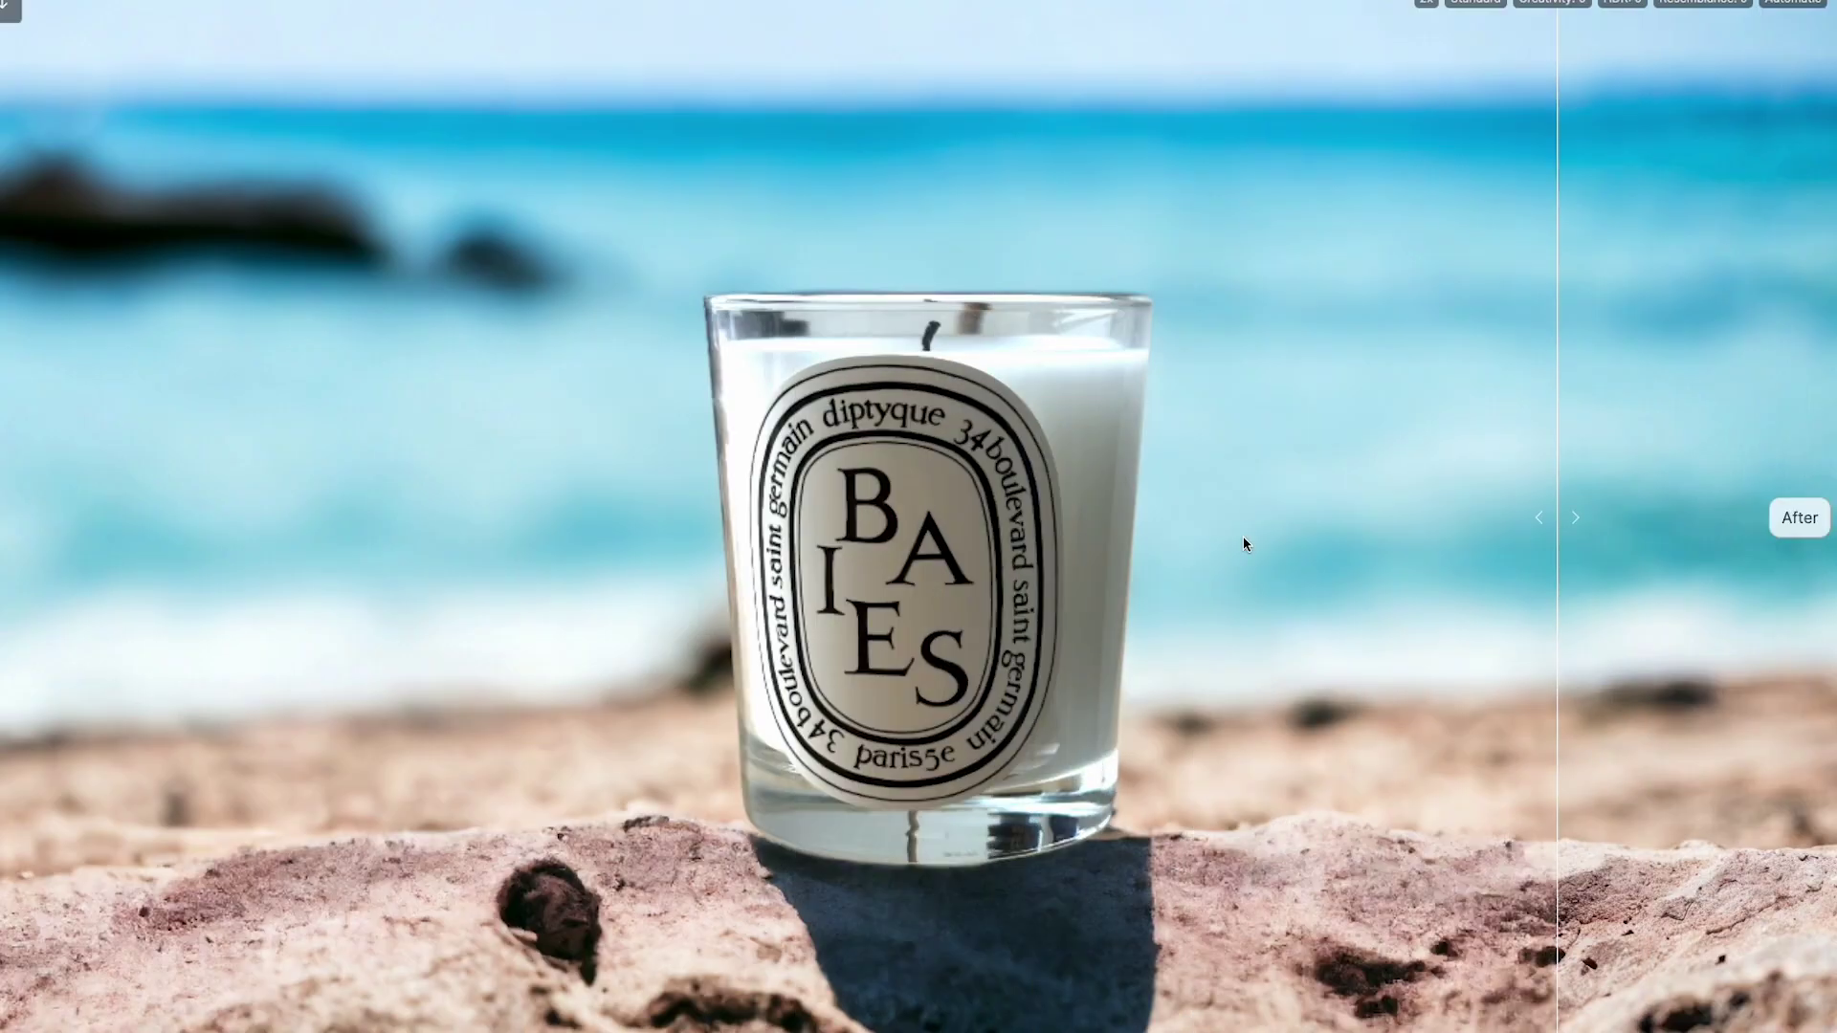
drag(1242, 543, 110, 796)
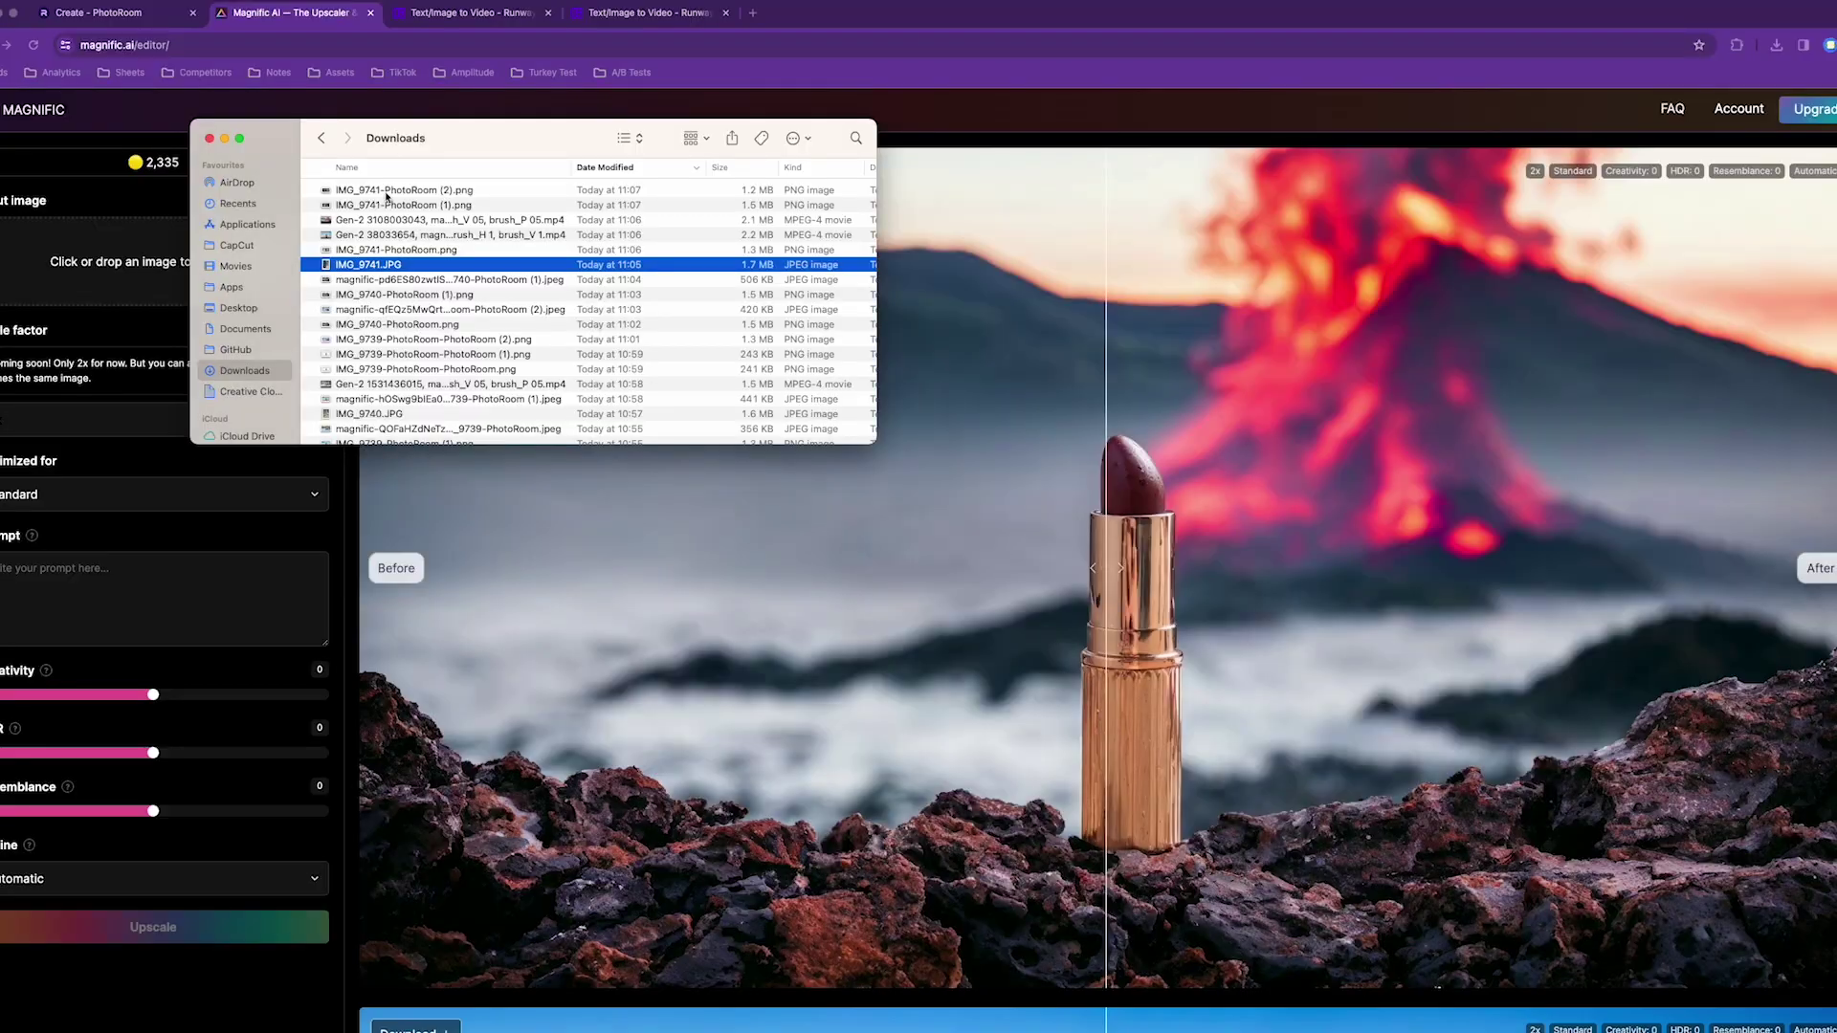
Step: Load IMG_9741-PhotoRoom (2).png as Magnific's input image and upscale it
click(383, 190)
key(space)
key(space)
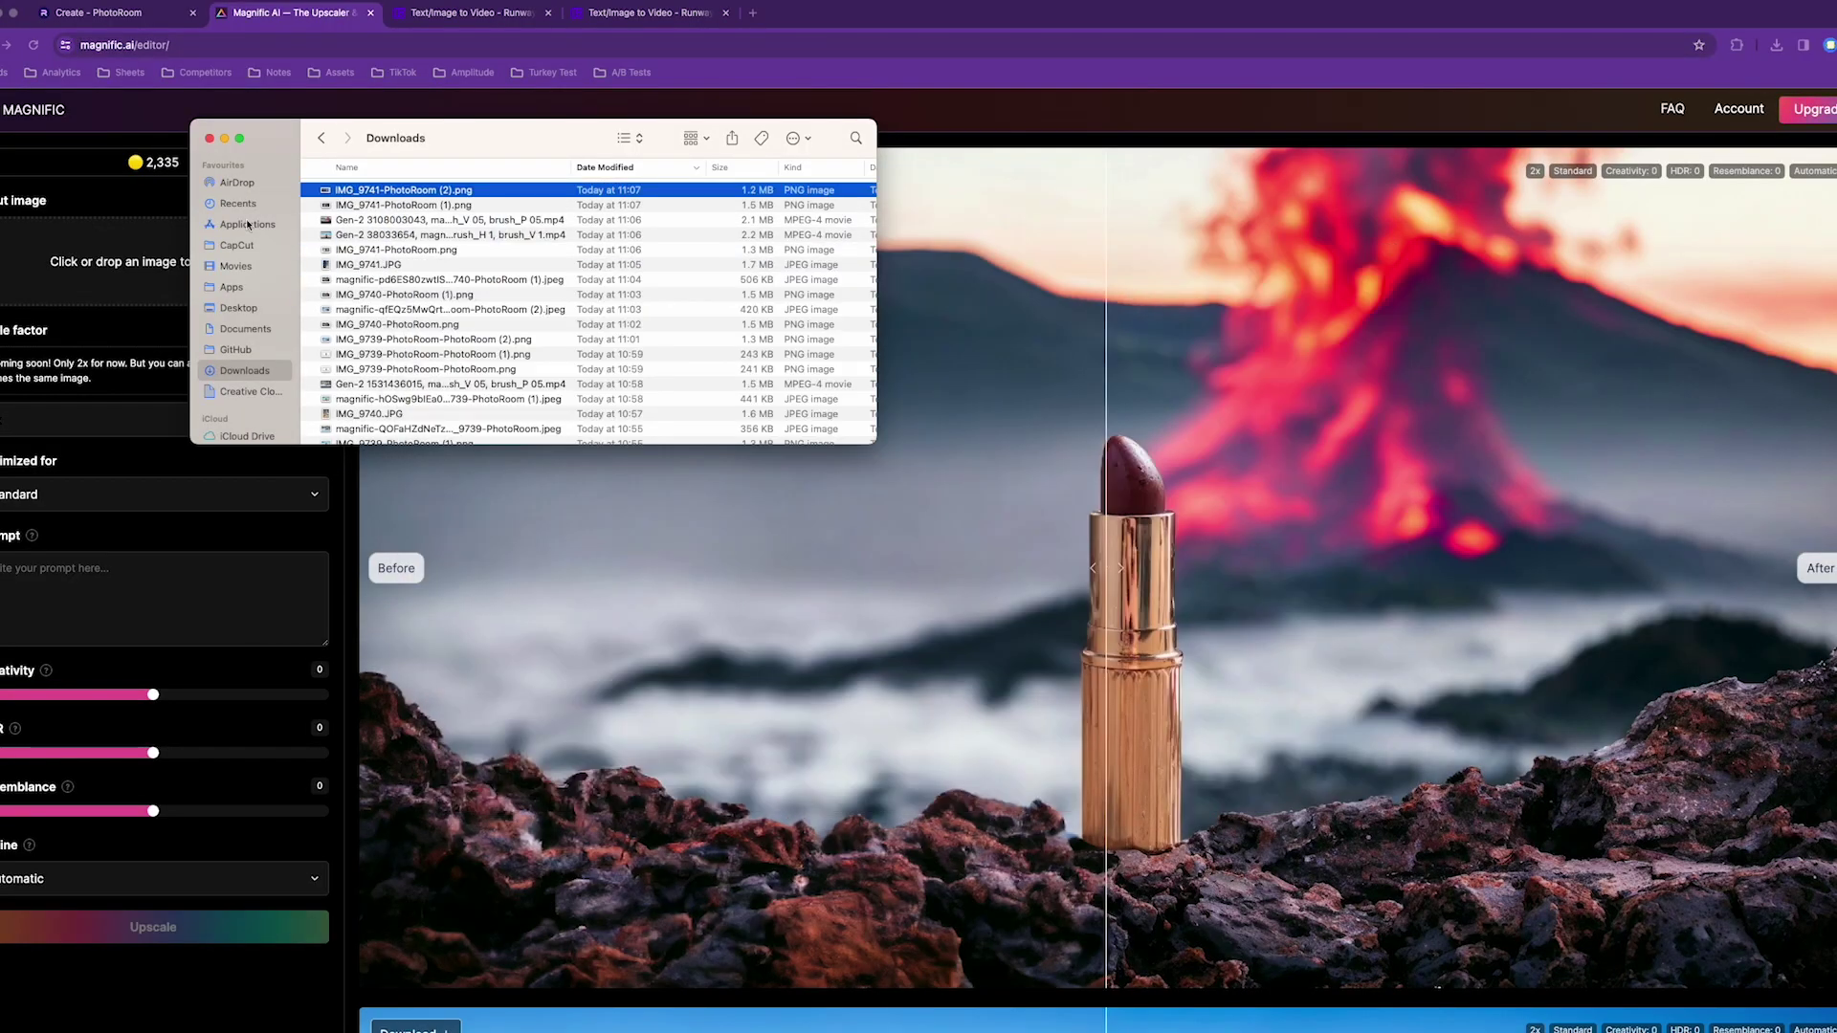
drag(48, 246, 48, 246)
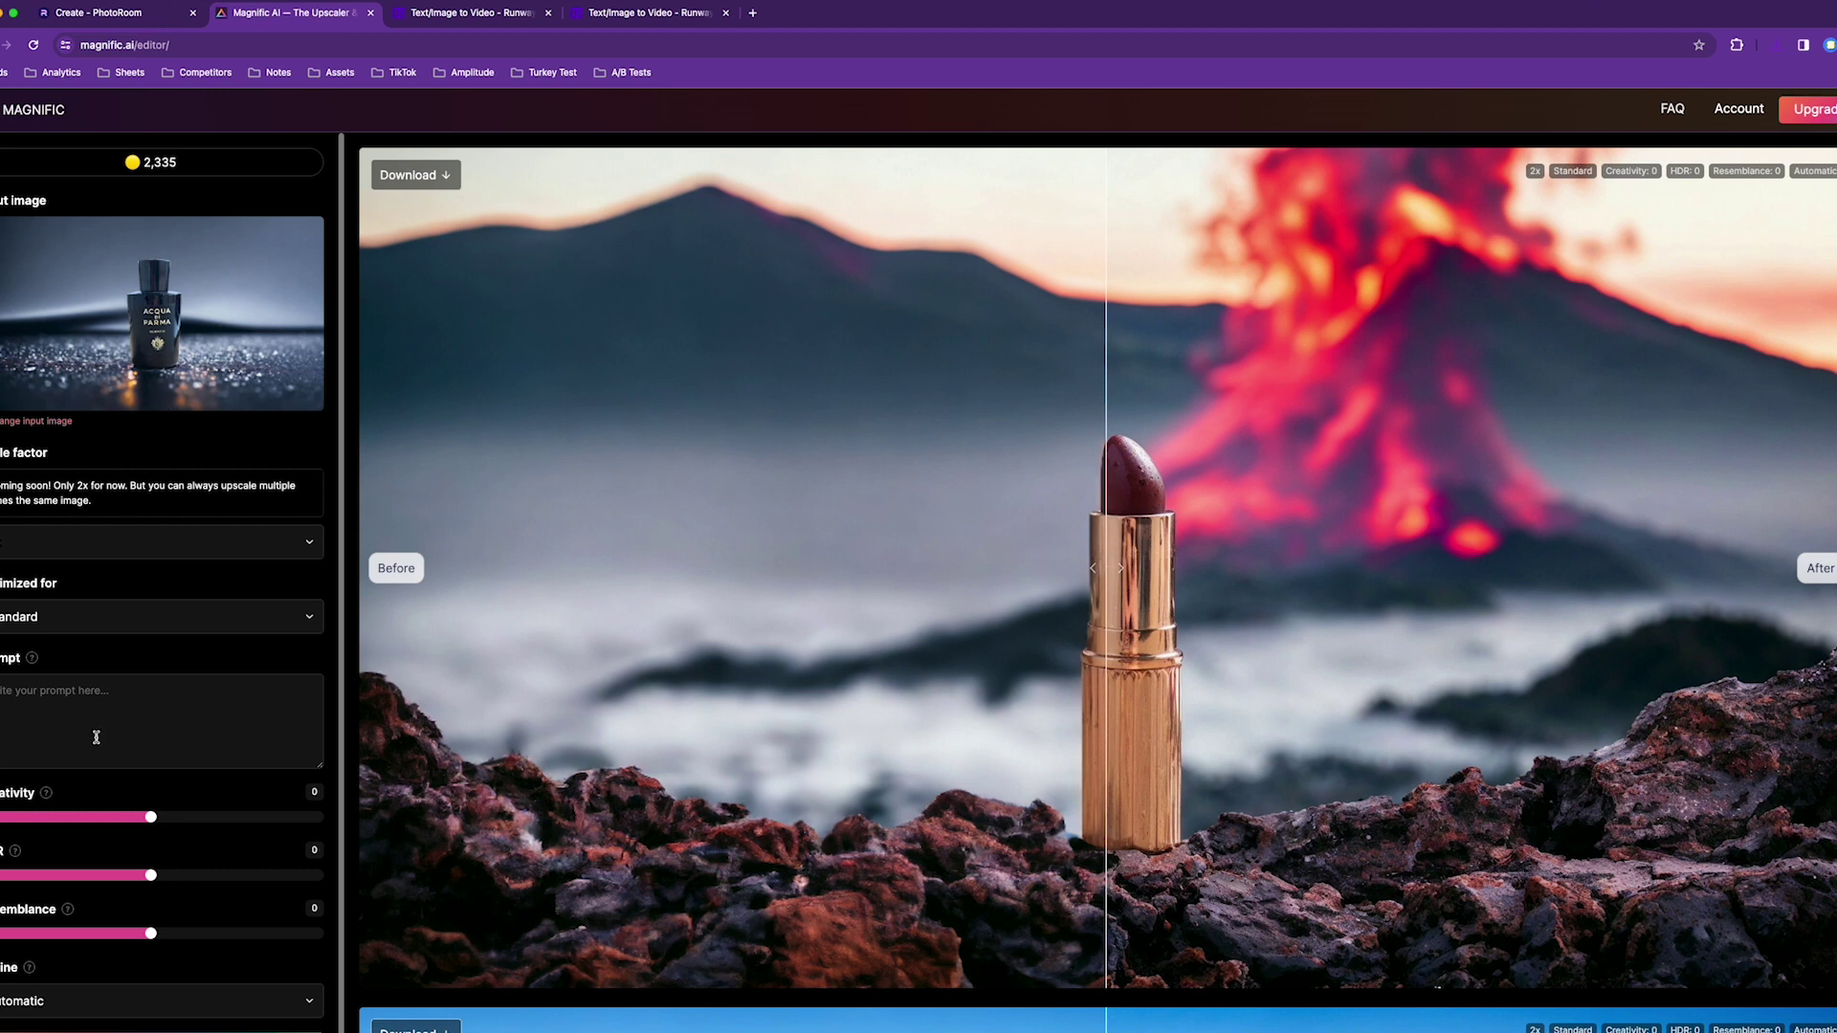
scroll(131, 999, down, 1)
click(131, 999)
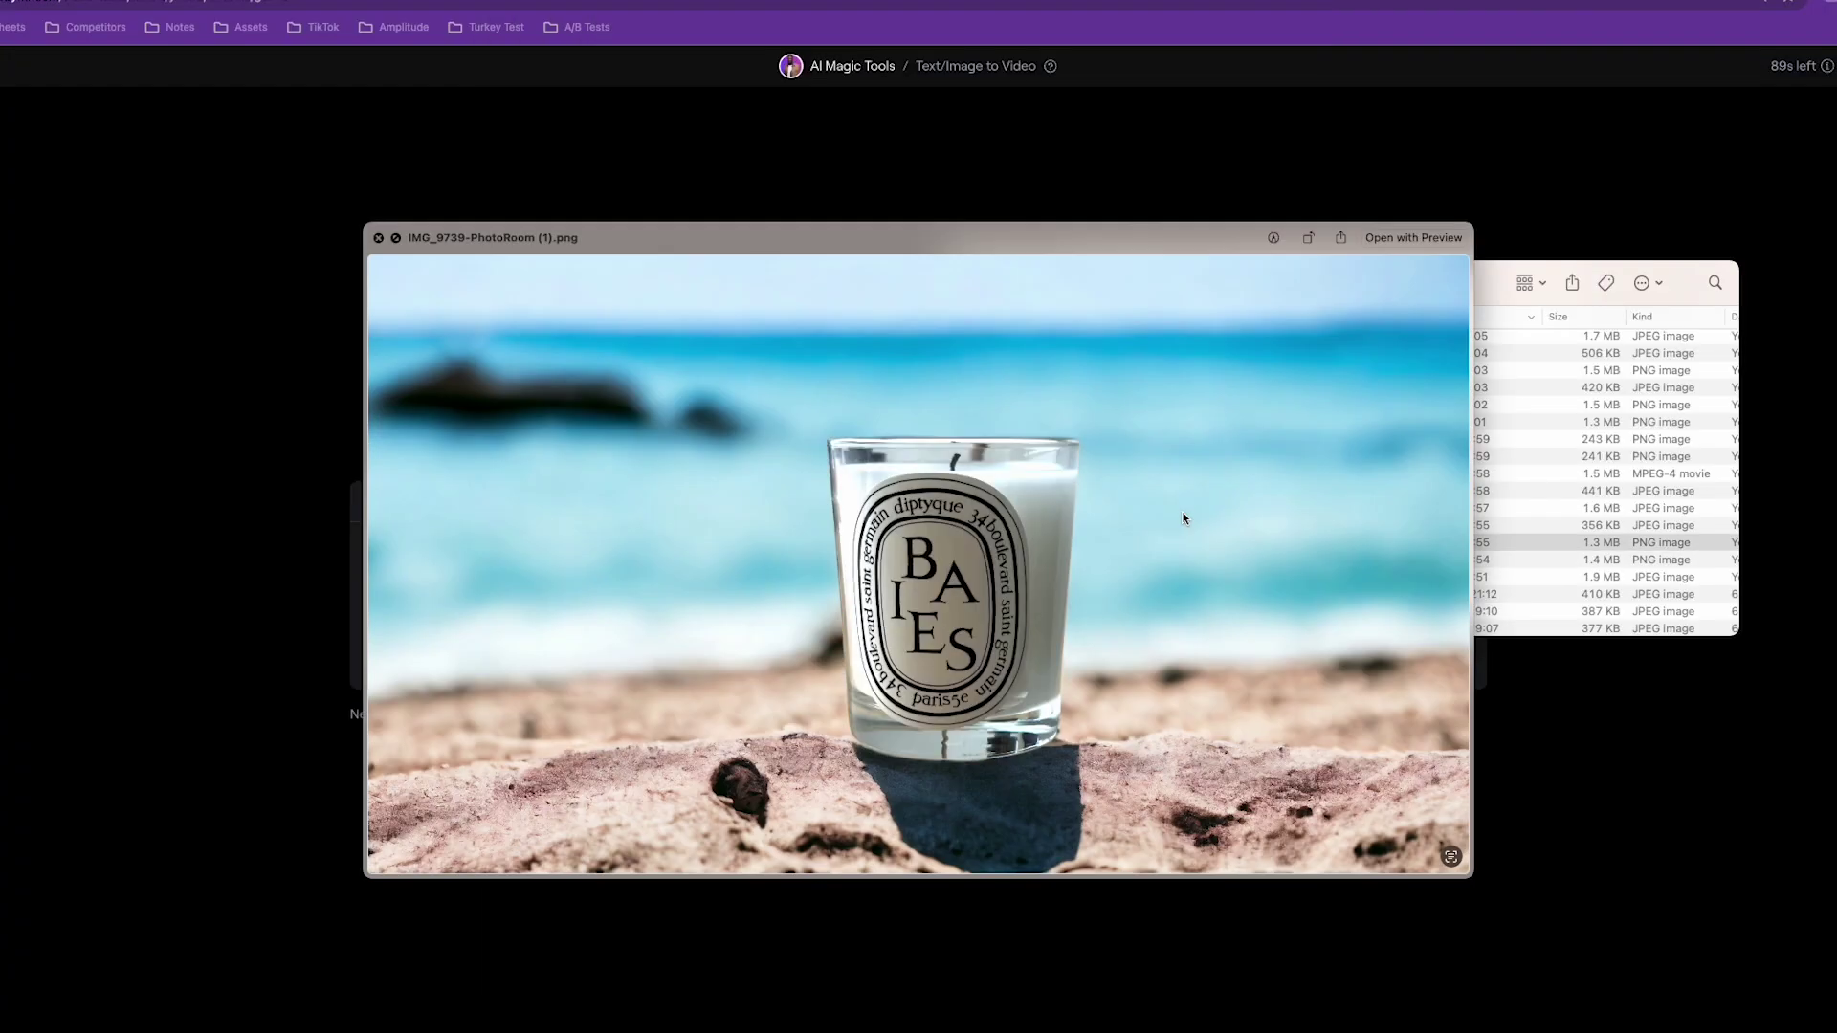
Step: Close the candle preview and paint a motion brush stroke on the sand right of the candle
key(space)
key(space)
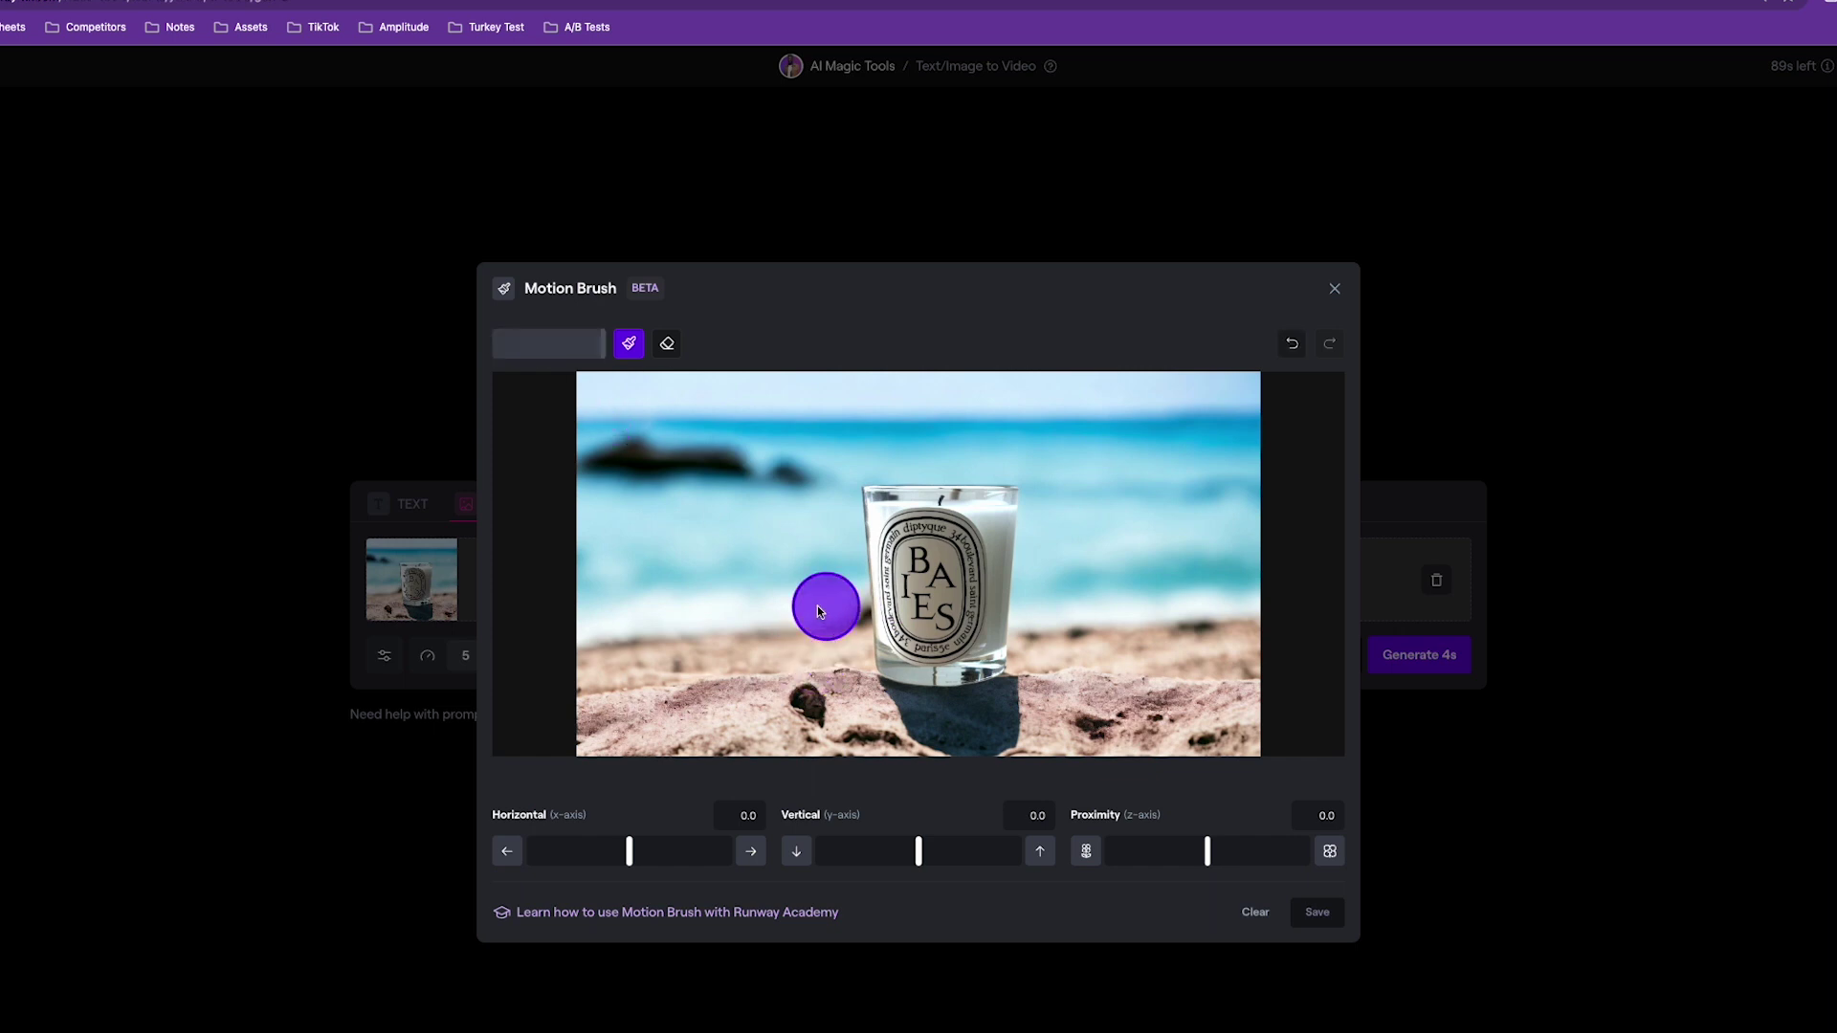
mouse_move(1064, 624)
mouse_down()
mouse_move(1218, 606)
mouse_move(1088, 601)
mouse_up()
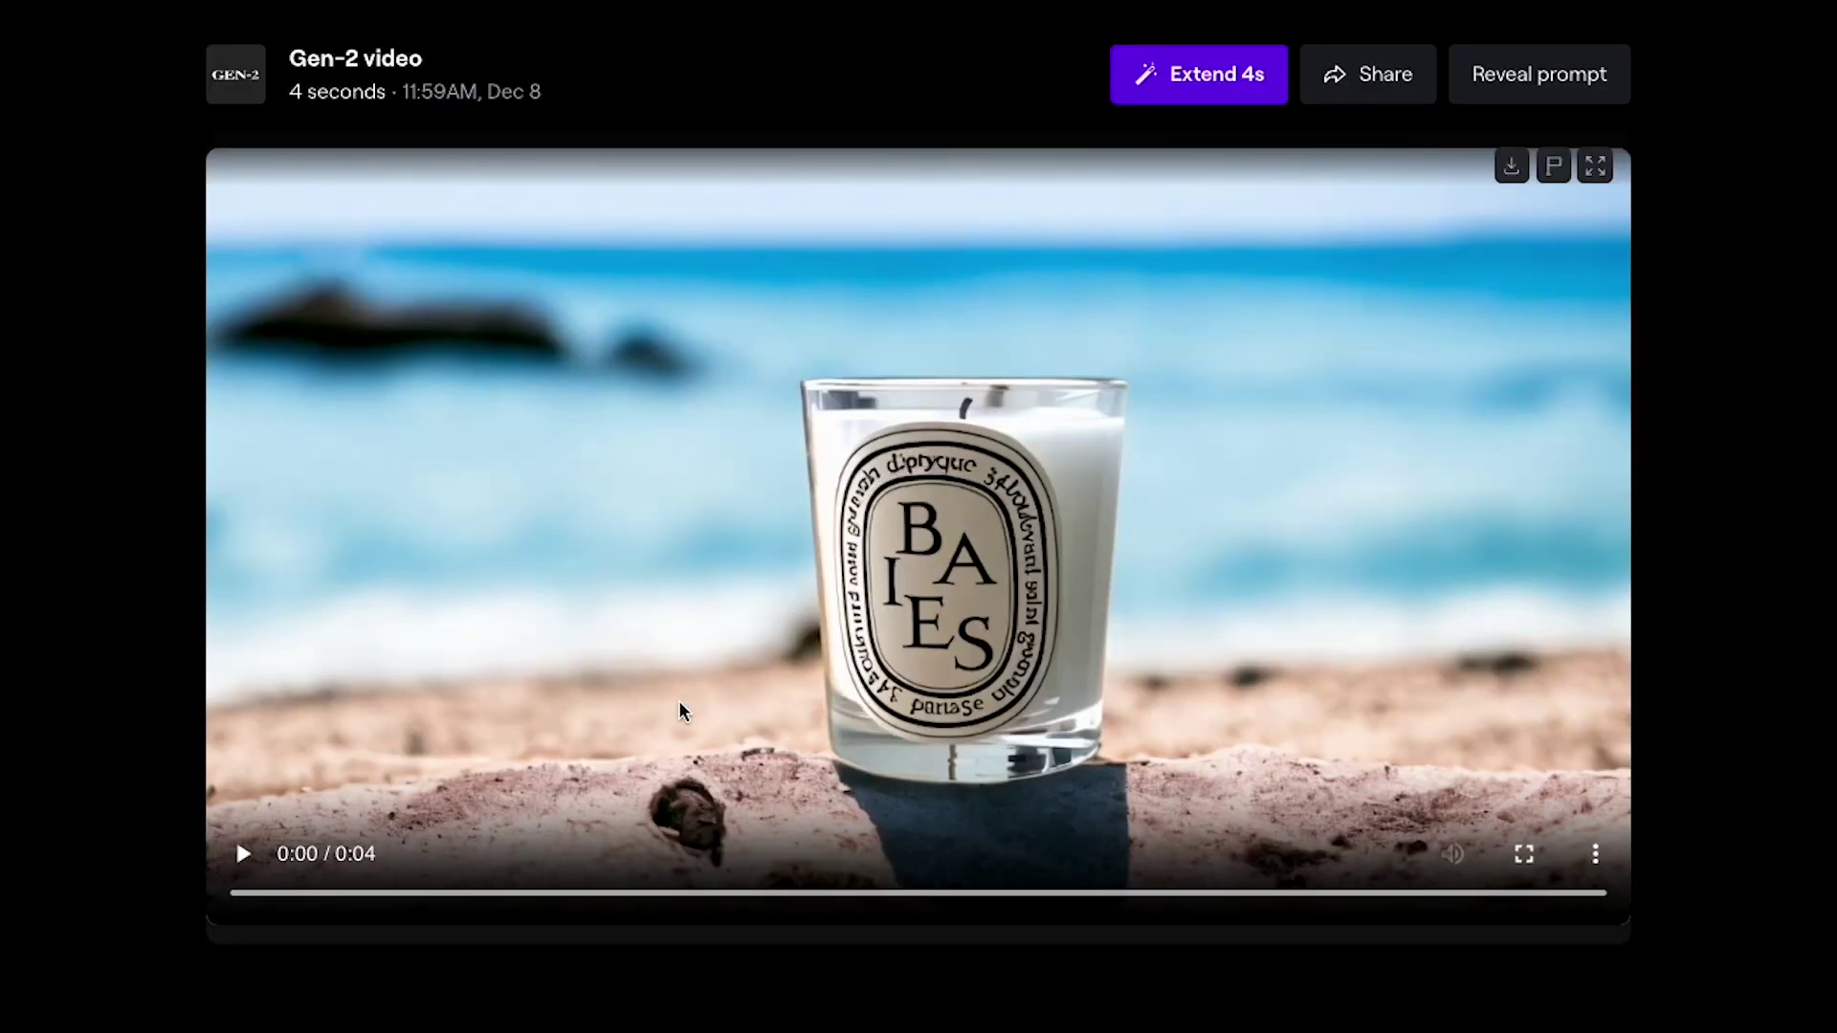
Step: Play the 4-second candle Gen-2 video, then the lipstick volcano video
click(243, 855)
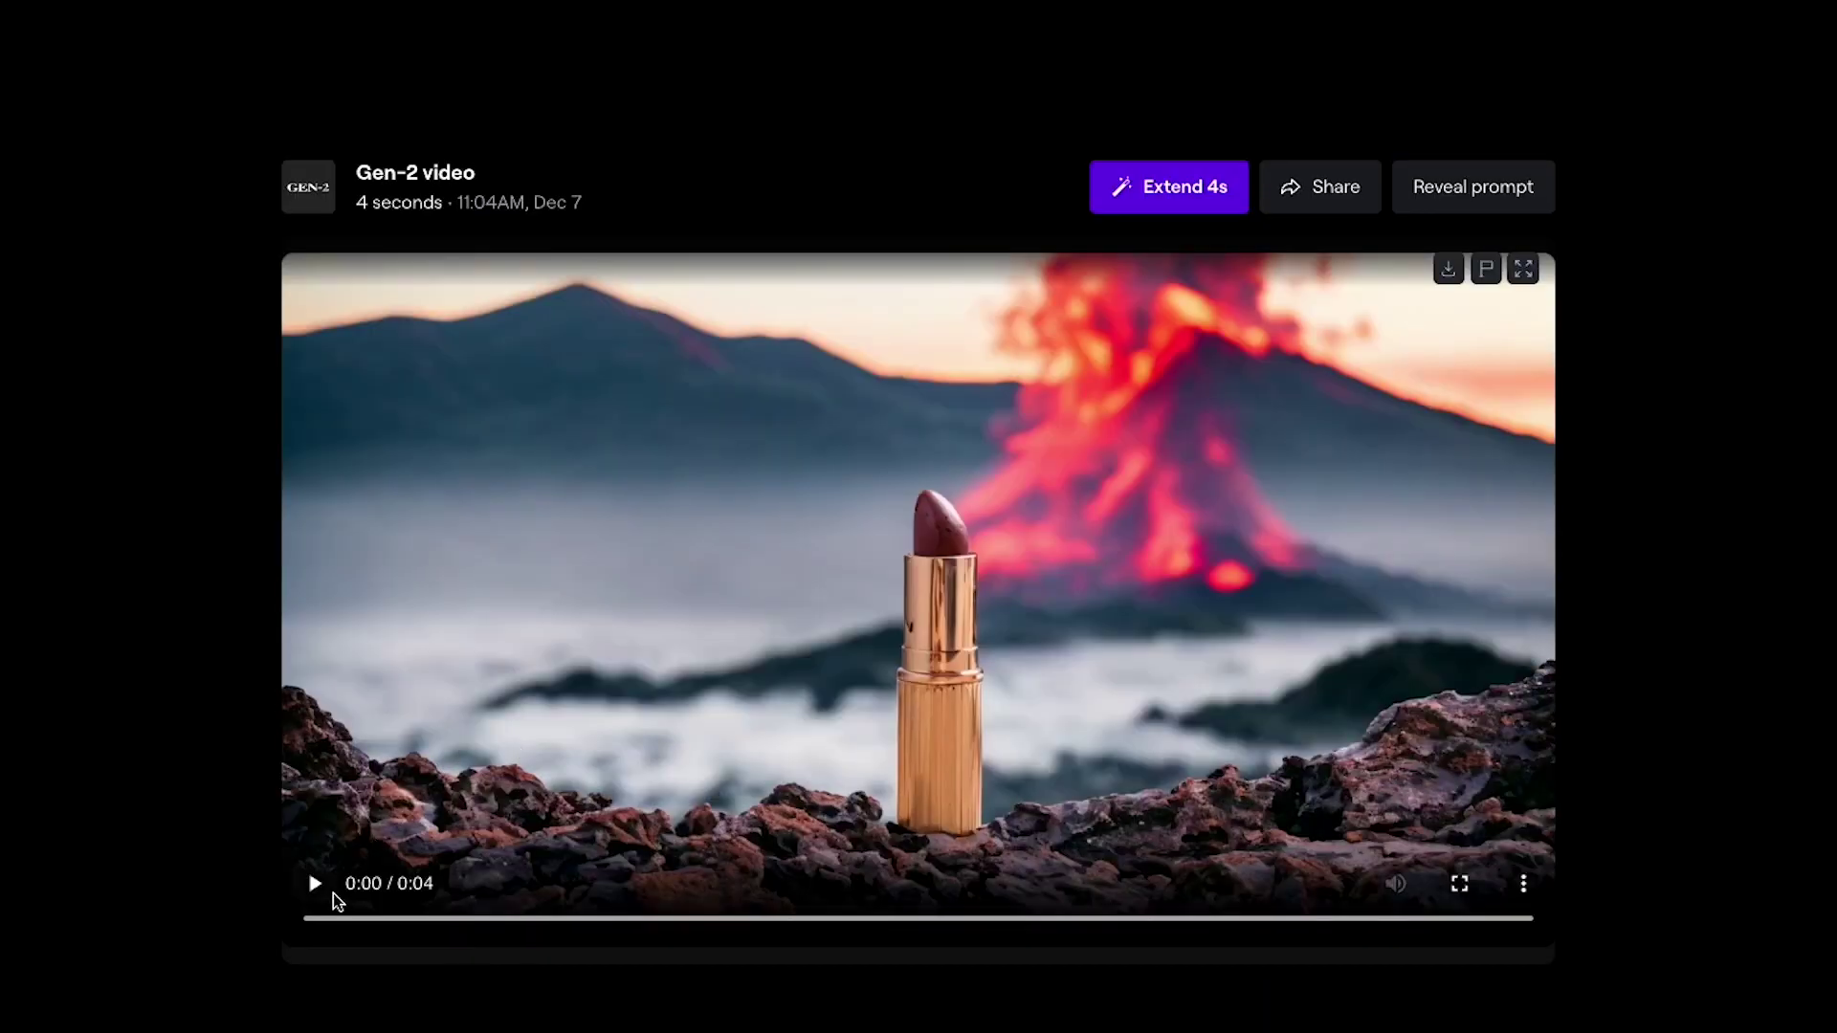
click(330, 894)
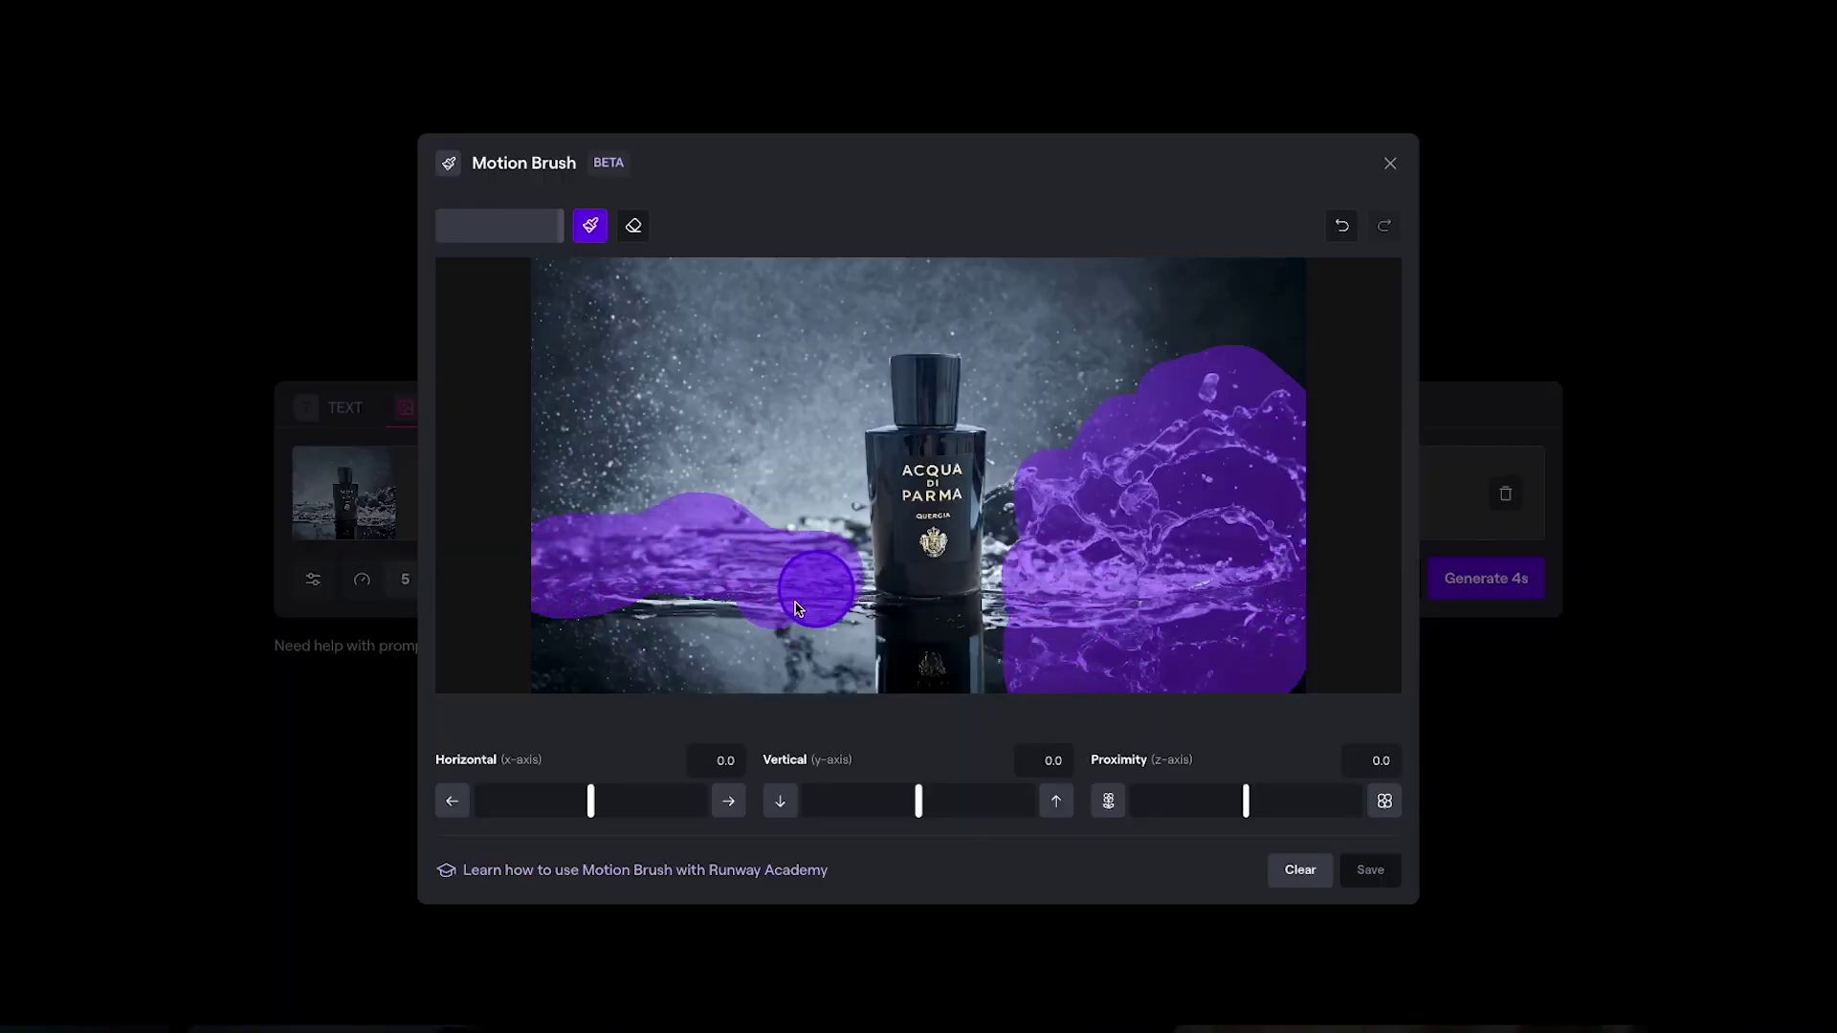
Step: Extend the motion brush over the water splashes toward the top-left and save it
drag(735, 538, 669, 476)
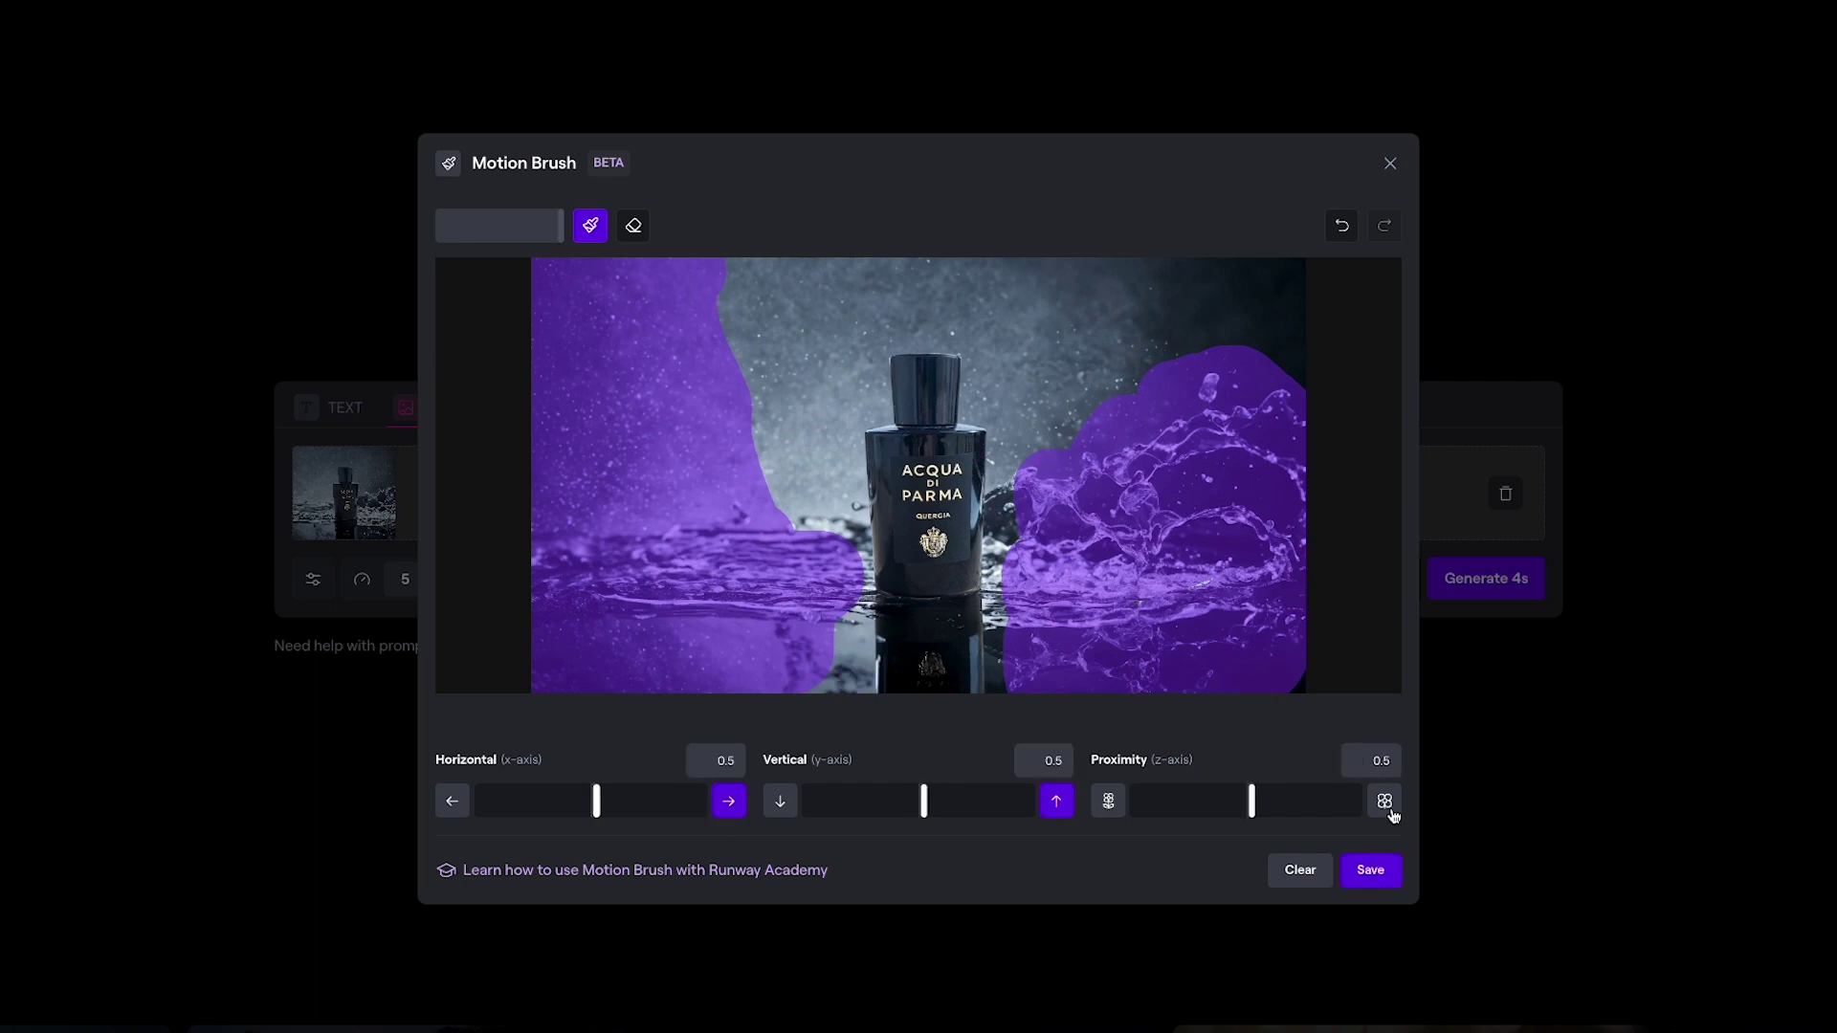
click(1380, 869)
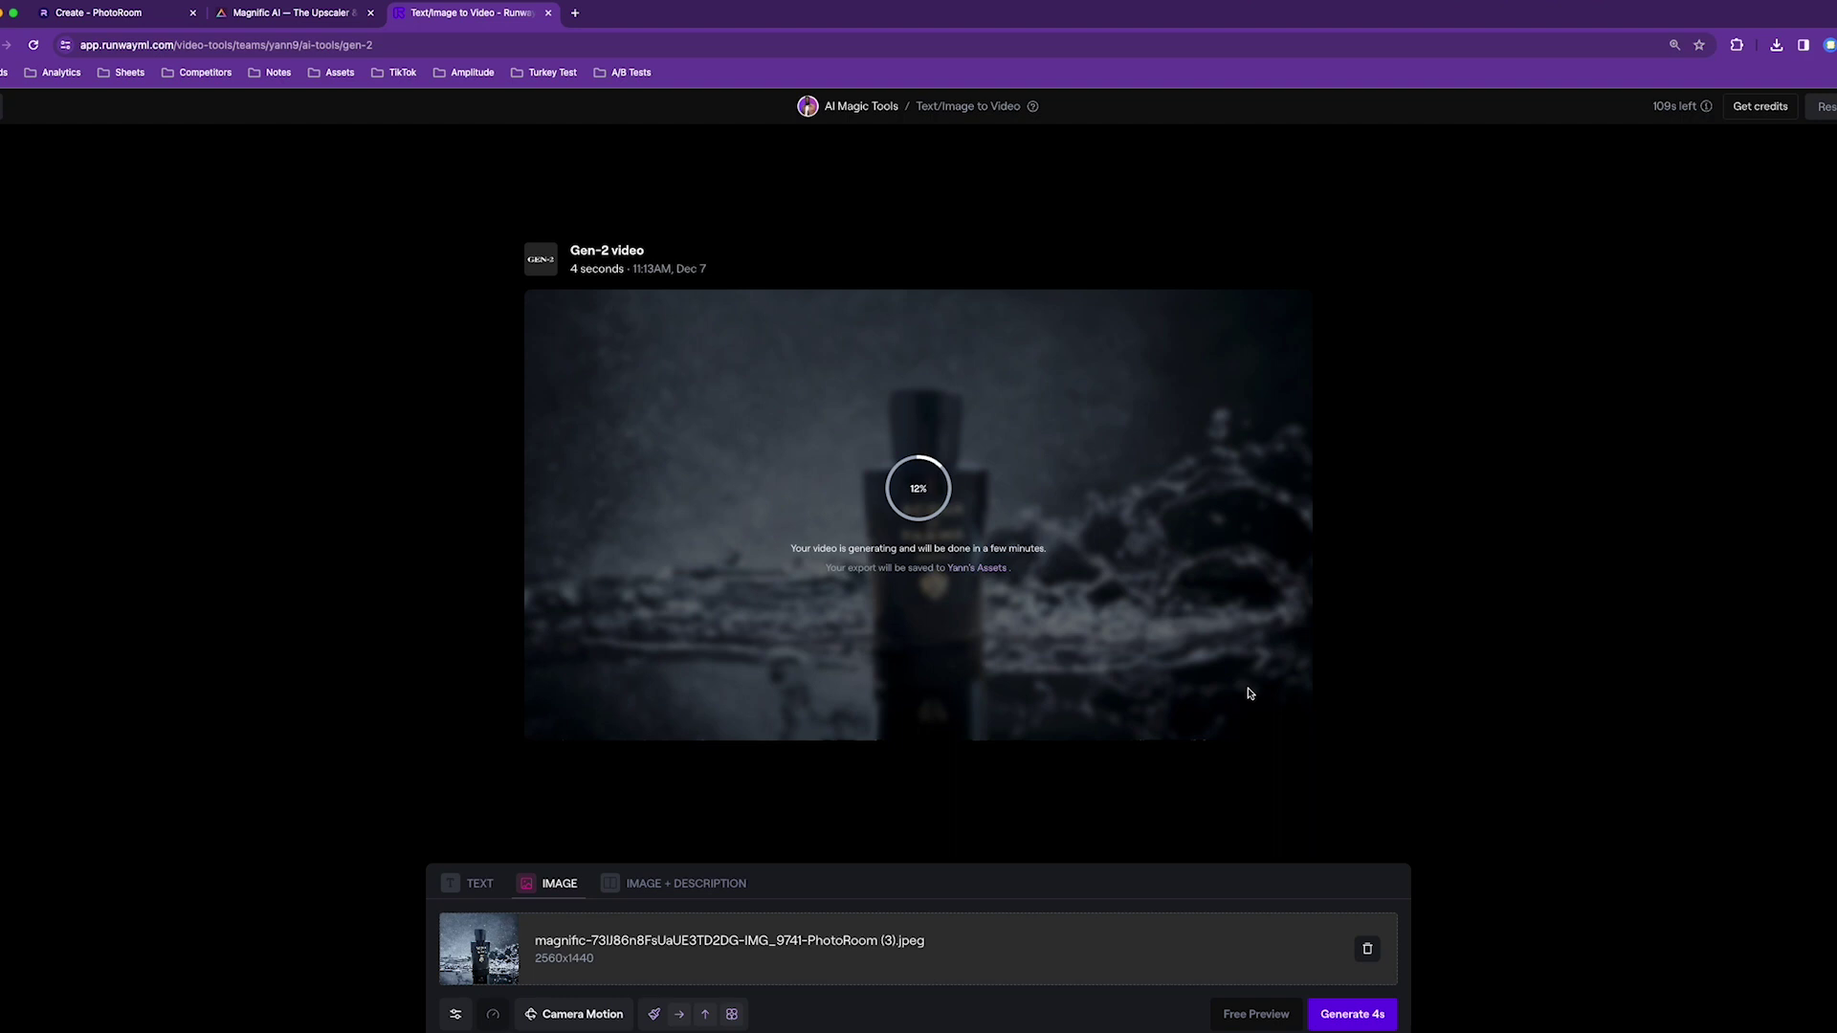
Step: Bring the CapCut editor forward once the 4-second Gen-2 perfume clip has finished
click(1200, 1020)
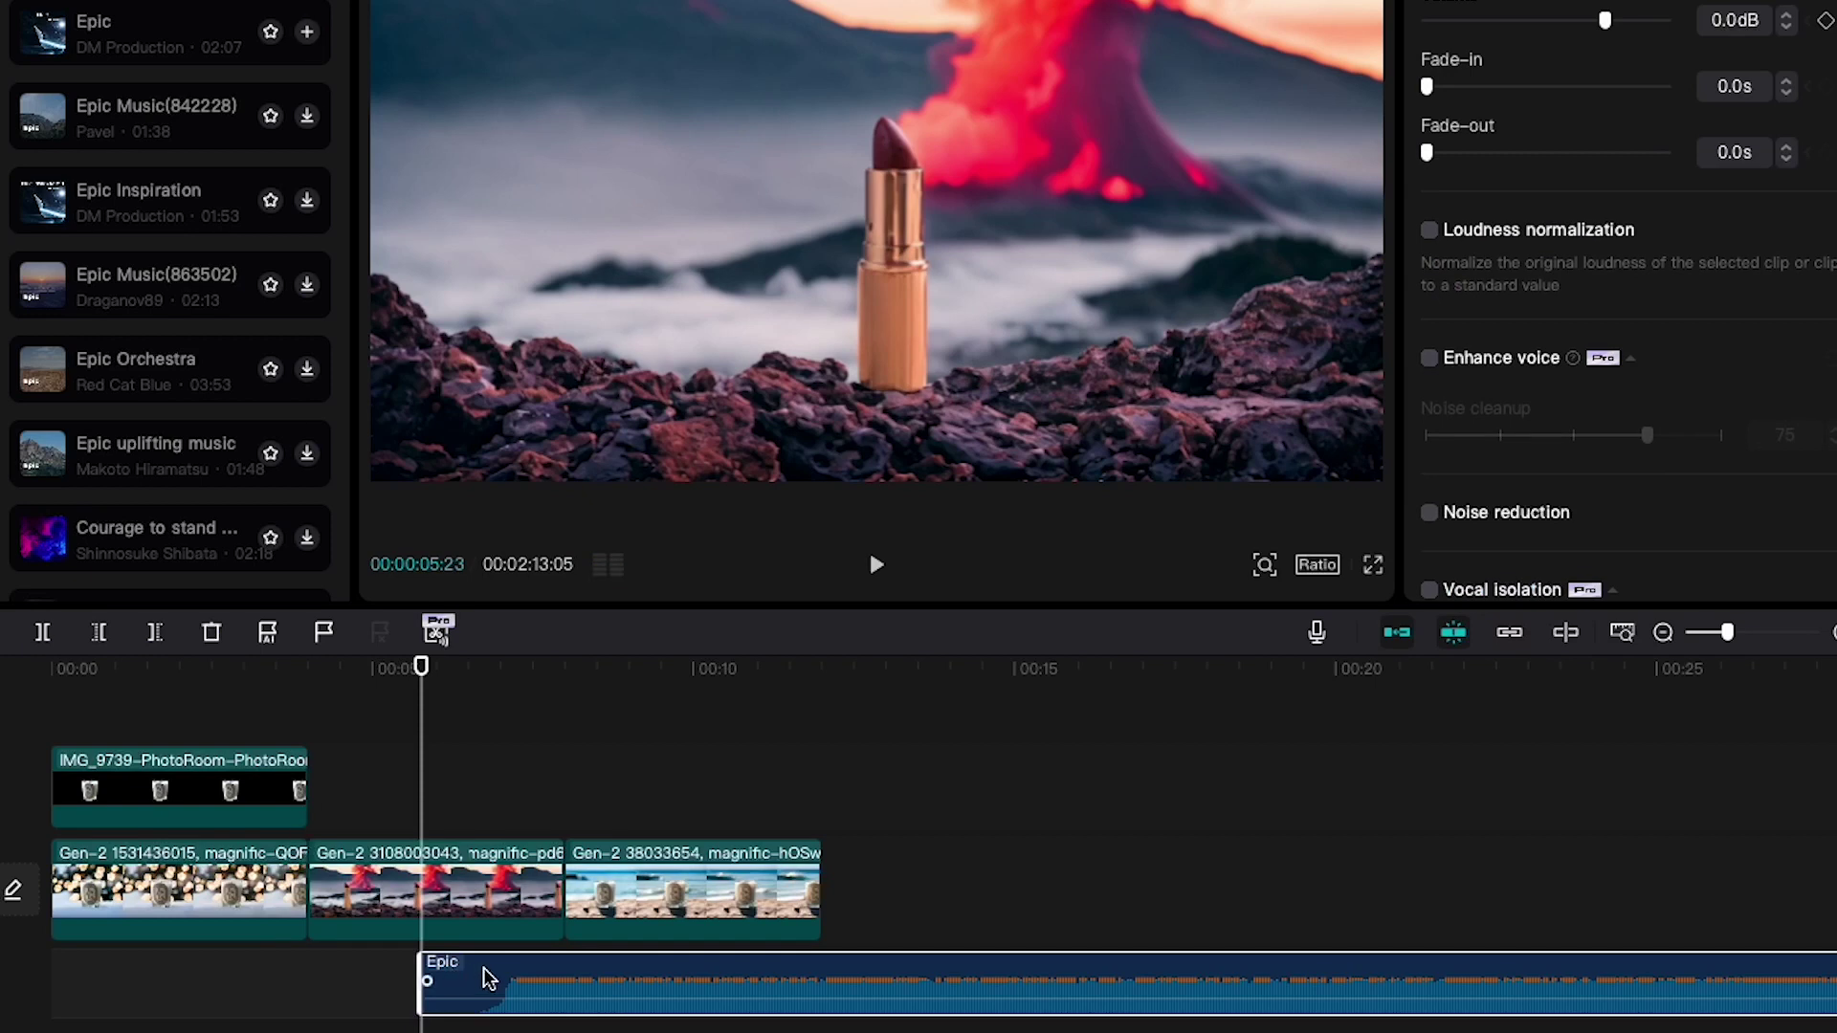
Step: Start the Epic music at 00:00 and add a Flashback II transition between the first clips
click(483, 975)
drag(49, 970, 93, 971)
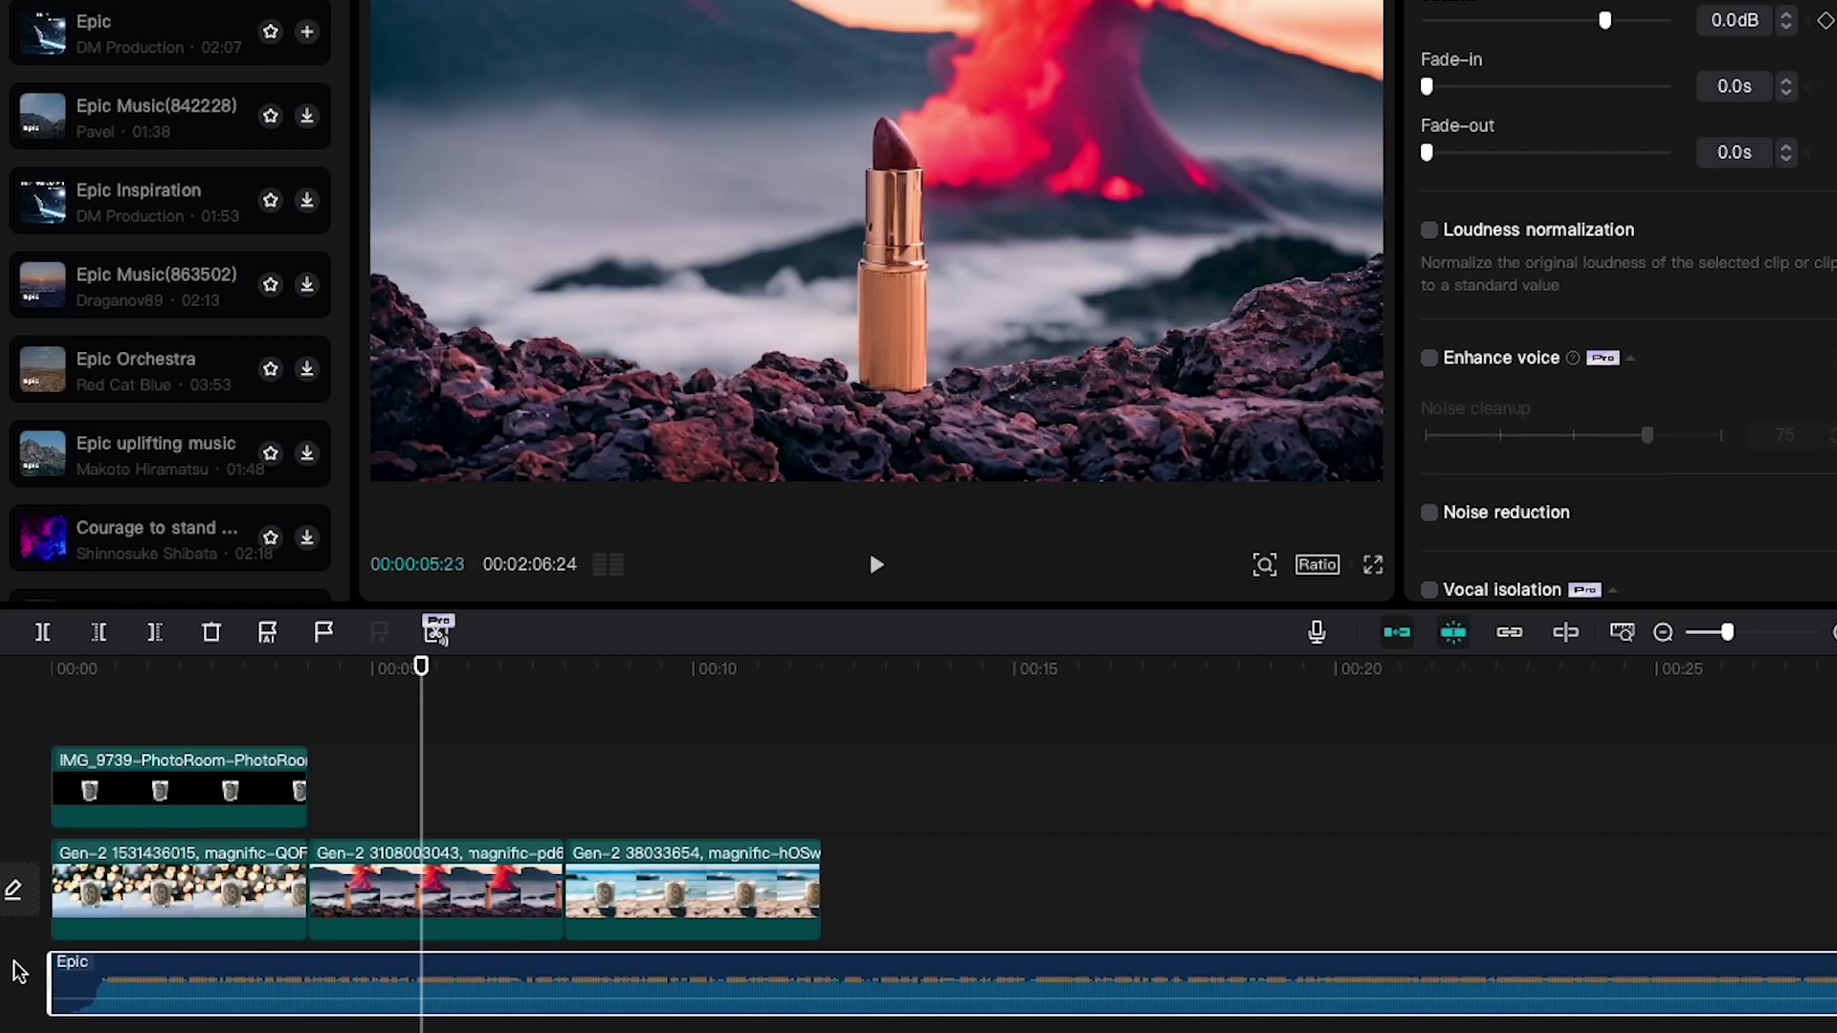
mouse_move(214, 664)
mouse_down()
mouse_move(49, 667)
mouse_move(204, 667)
mouse_up()
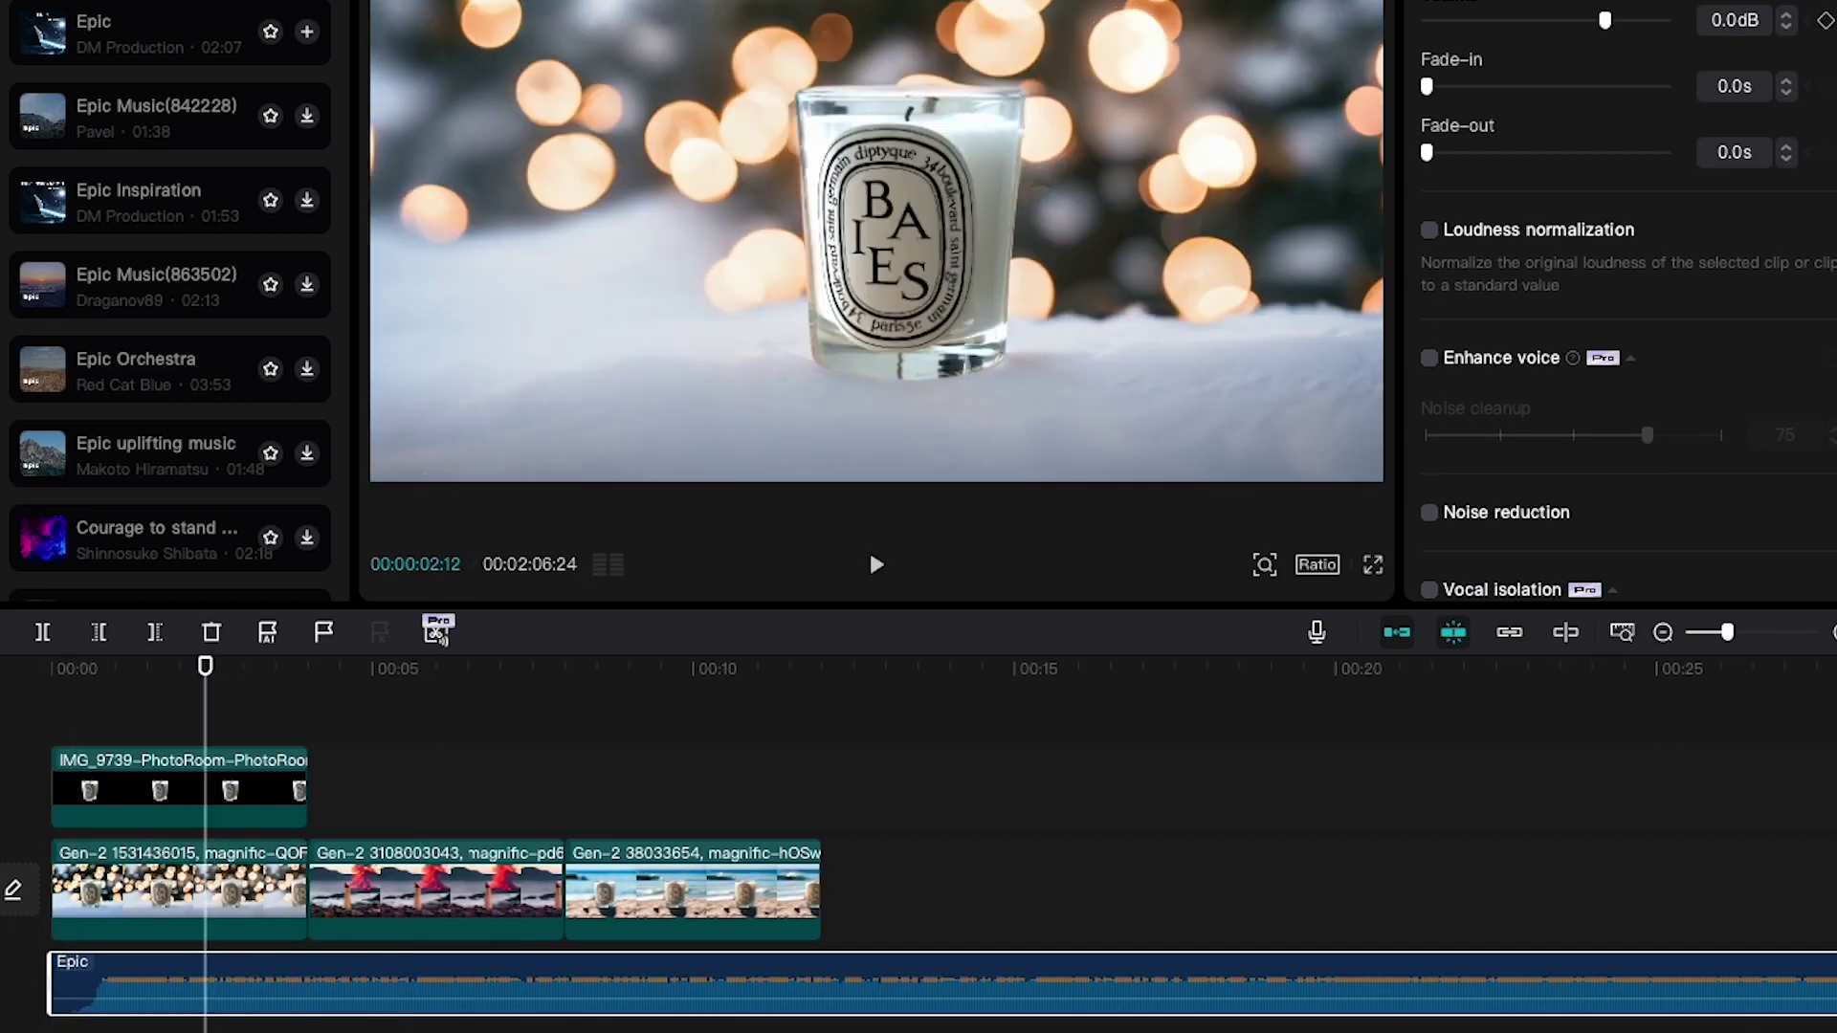
drag(84, 43, 308, 889)
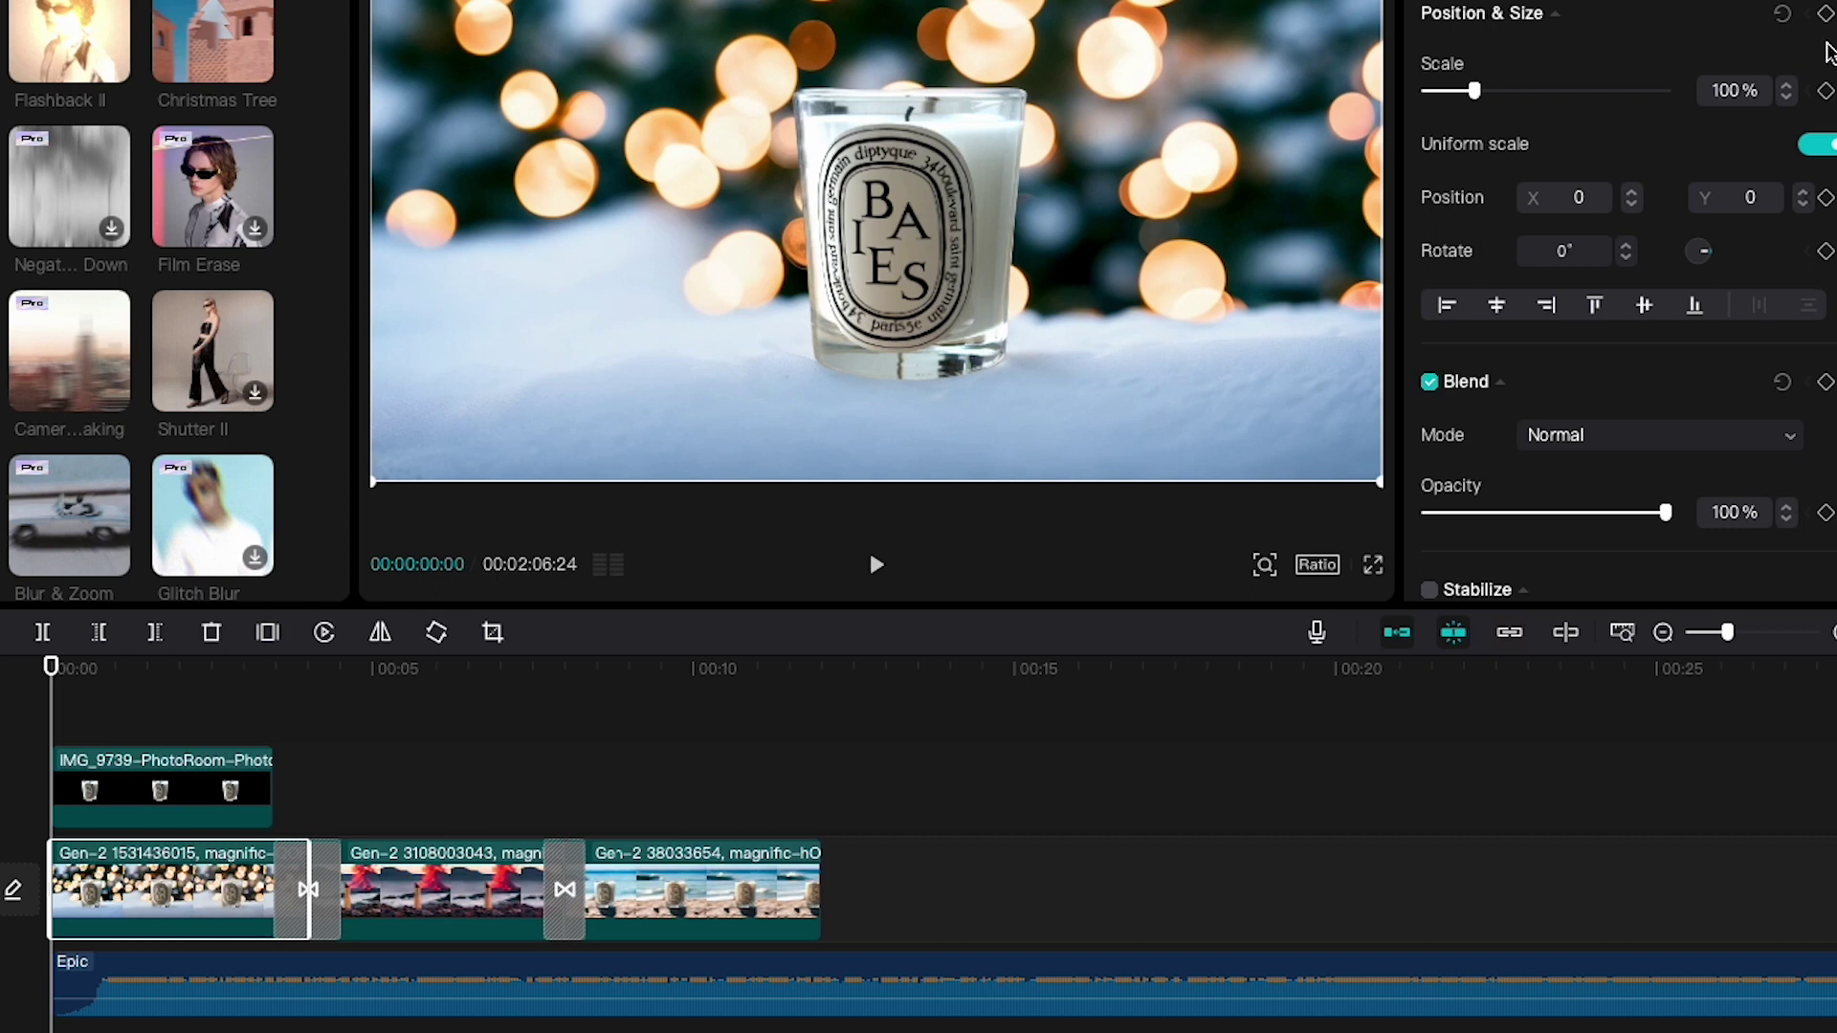
click(274, 703)
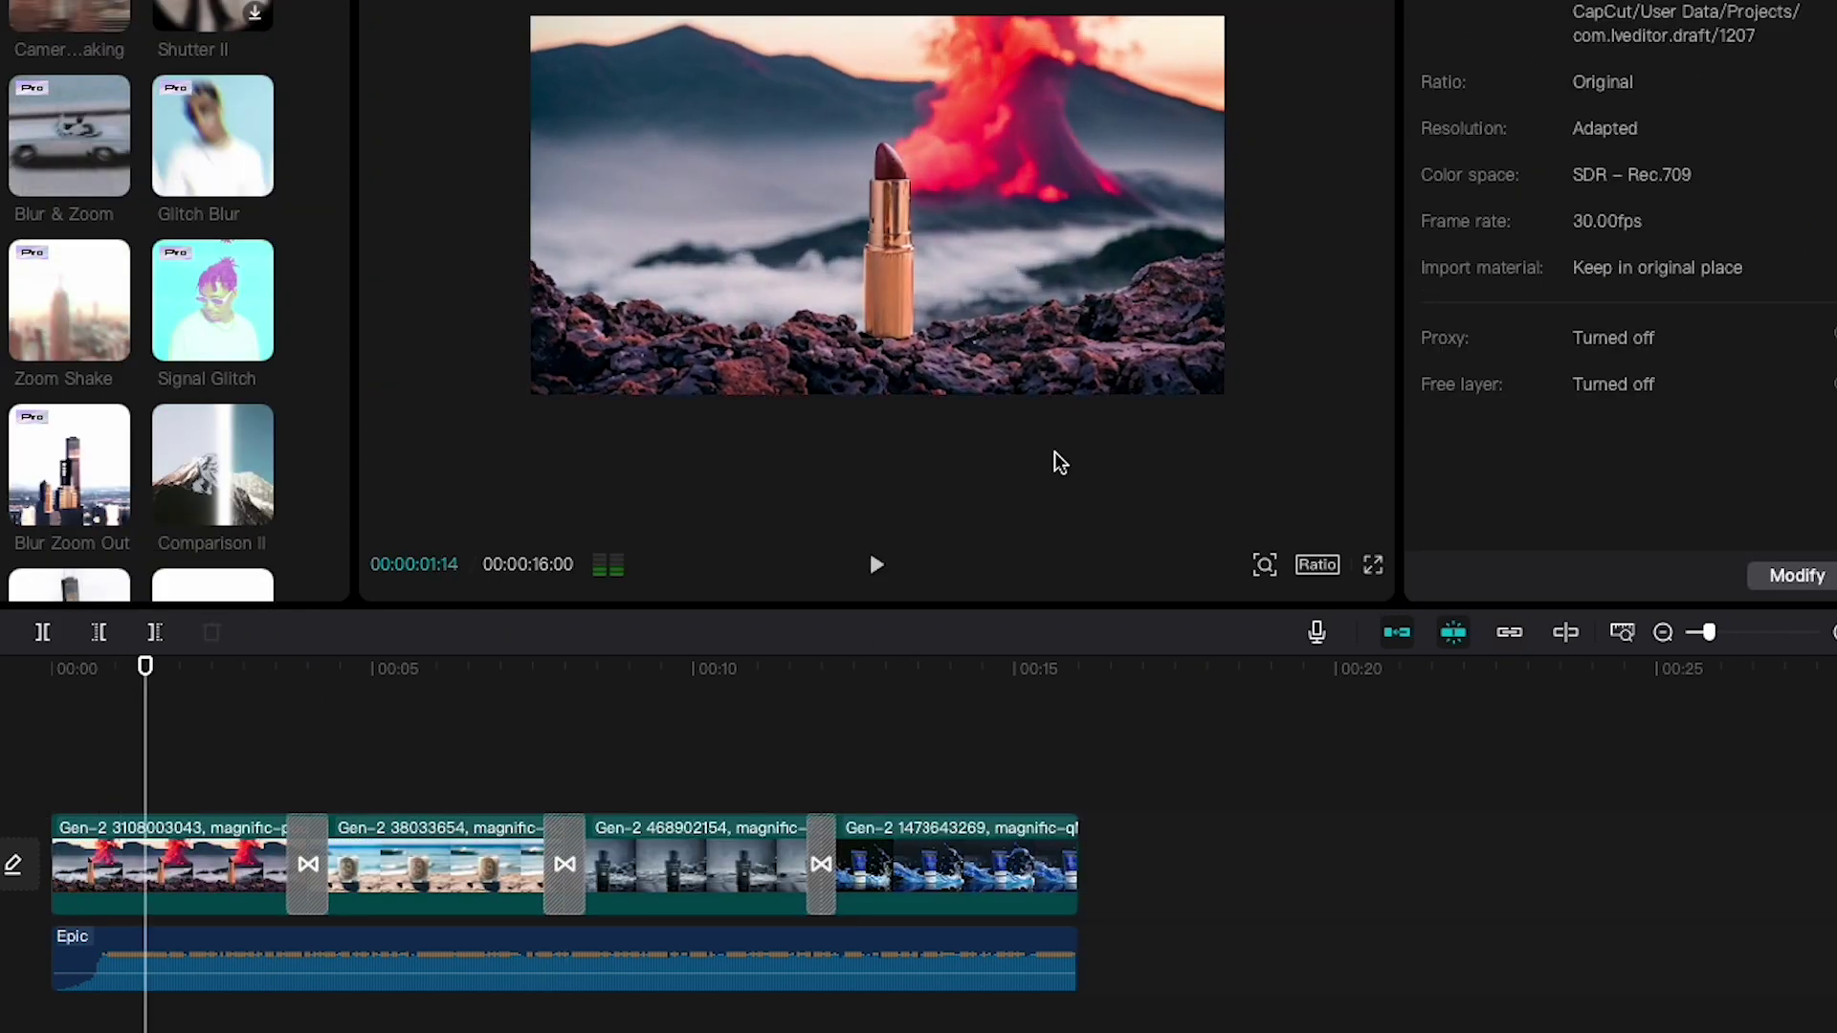
Step: Return the playhead to 00:00 to play back the 16-second edit
drag(145, 668, 53, 668)
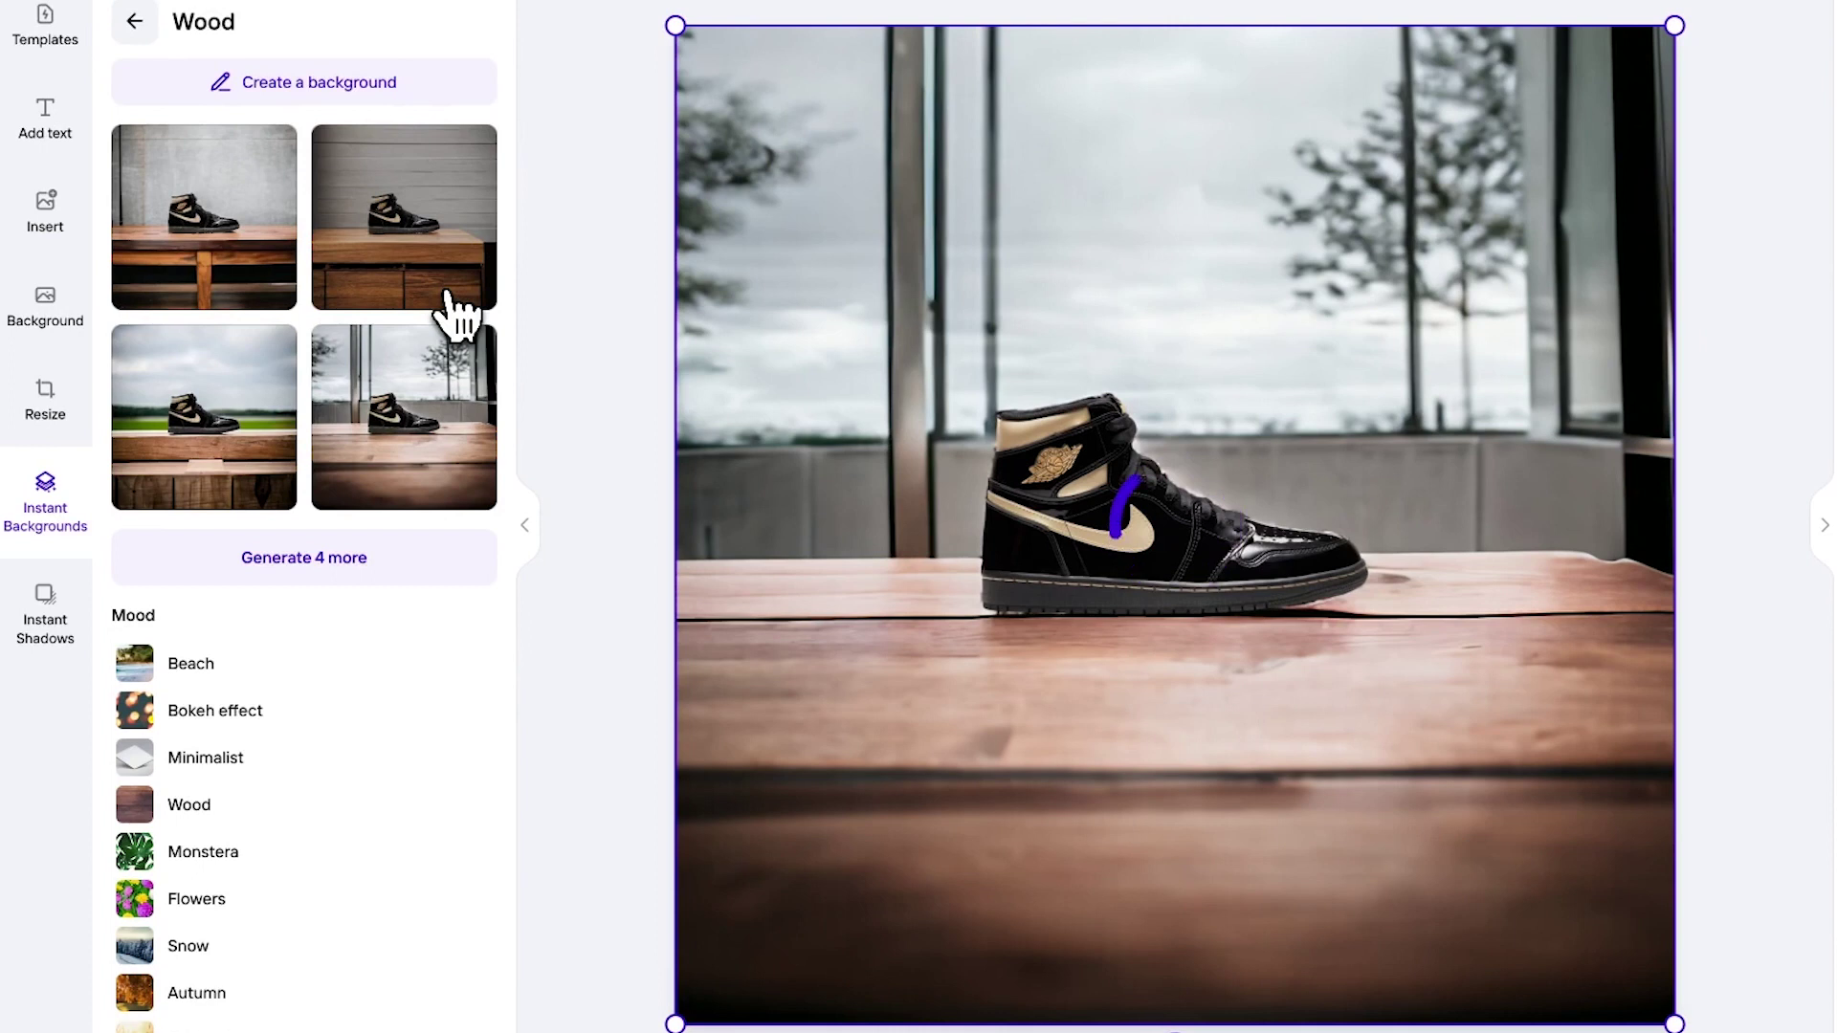
Step: Apply the grey wall and wooden drawer background to the sneaker, then generate Bokeh effect backgrounds
click(448, 292)
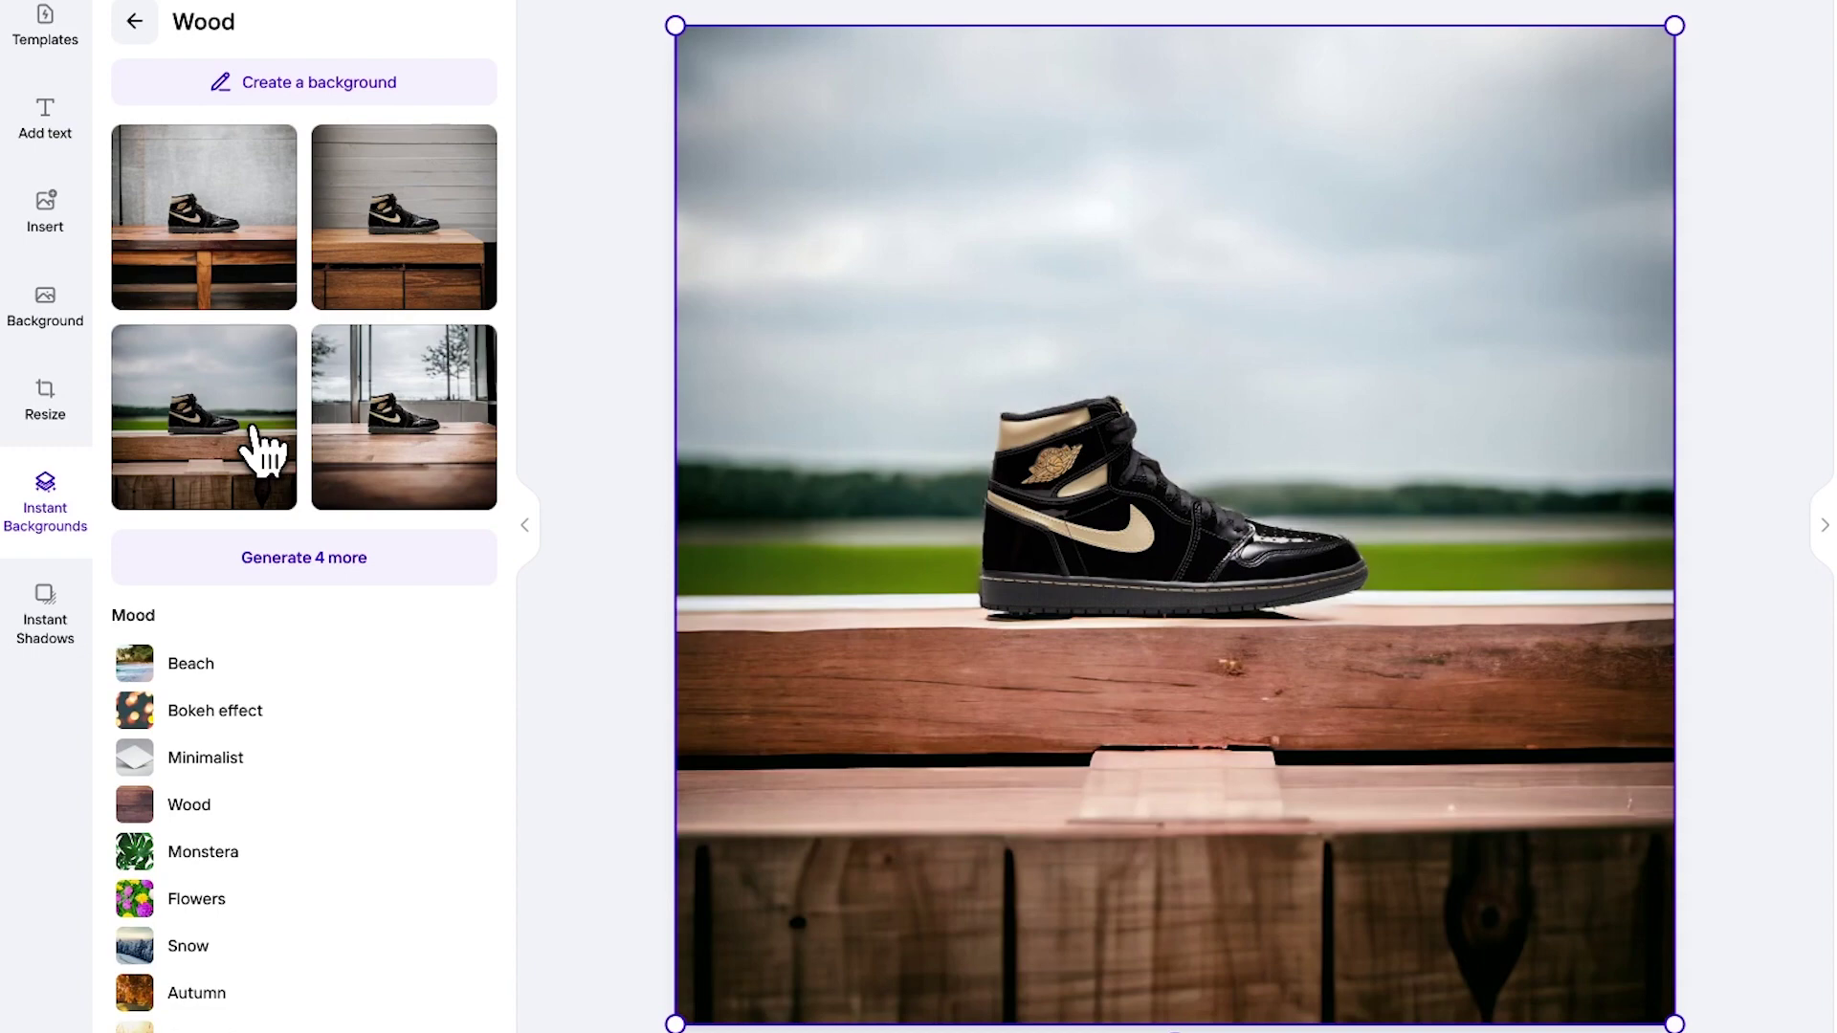
click(315, 719)
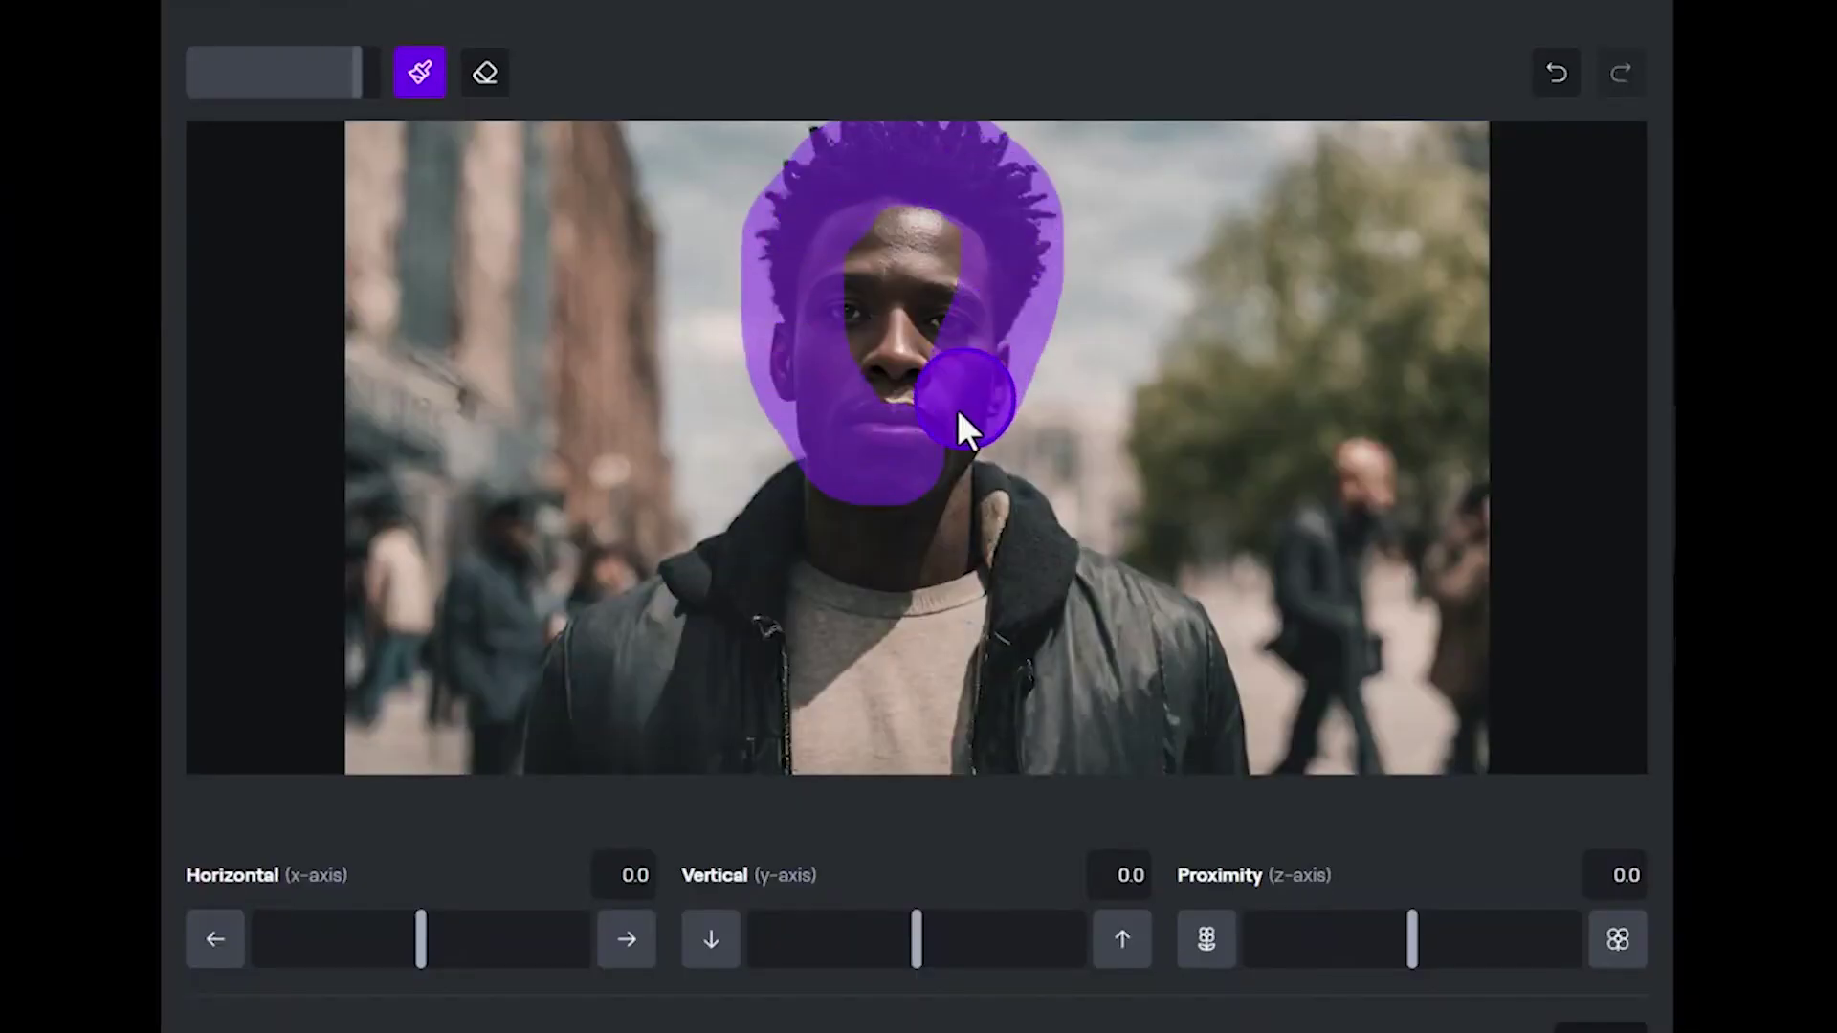
Step: Raise the painted head's Vertical motion to 2.0 so it moves upward
click(1111, 959)
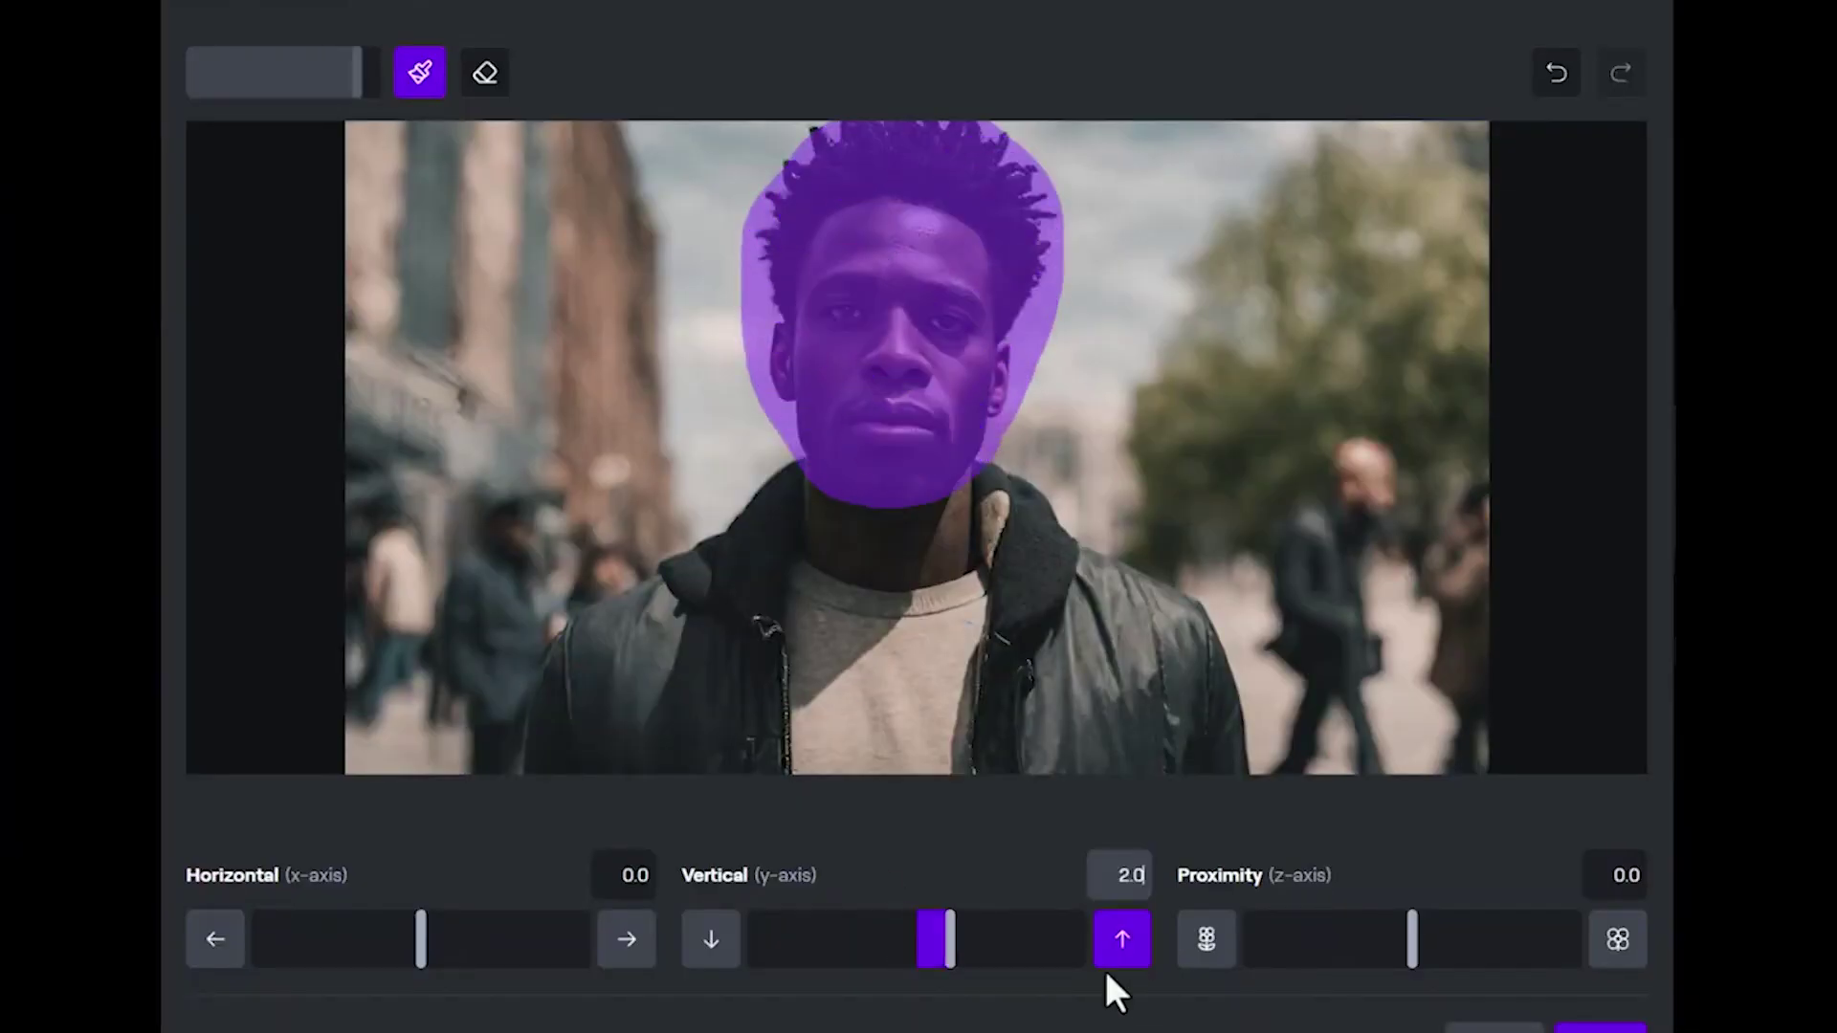